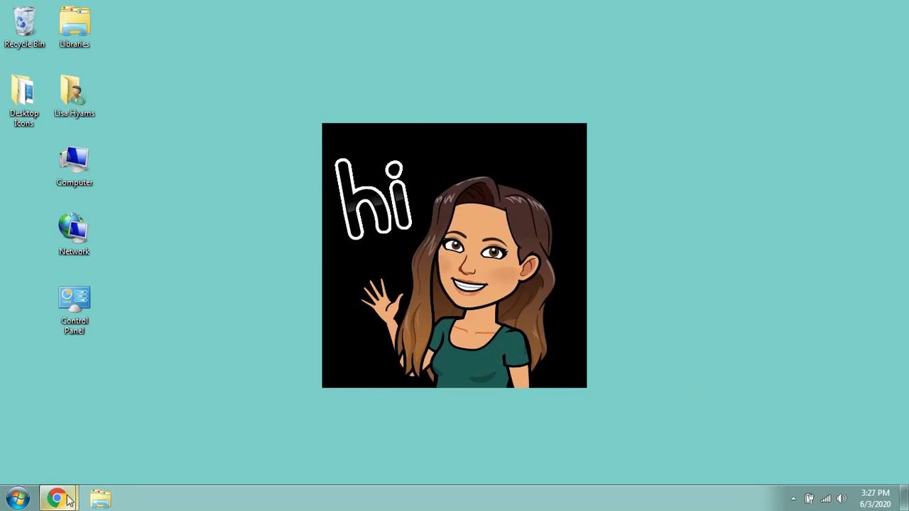
Switch to Google Chrome and bring up the Check List Rubric questions of the Rubric Examples form.
mouse_move(68, 497)
click(69, 453)
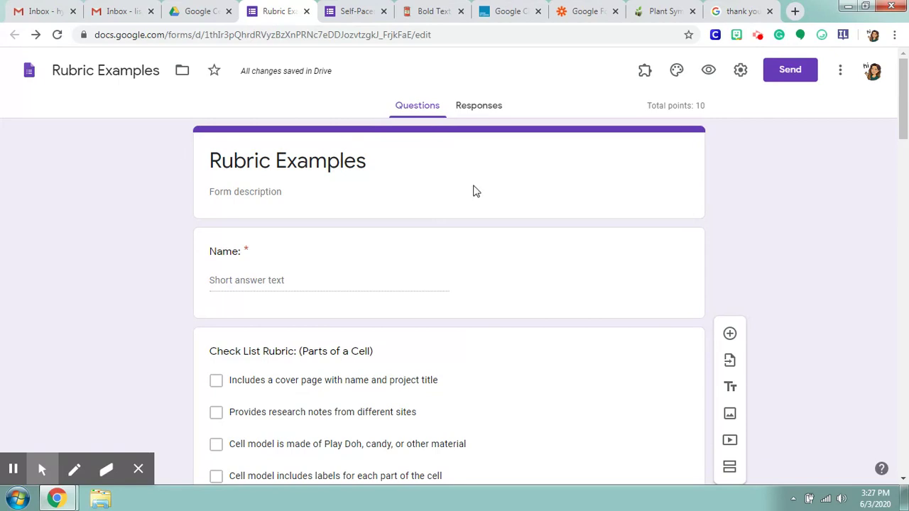
scroll(475, 192, down, 1)
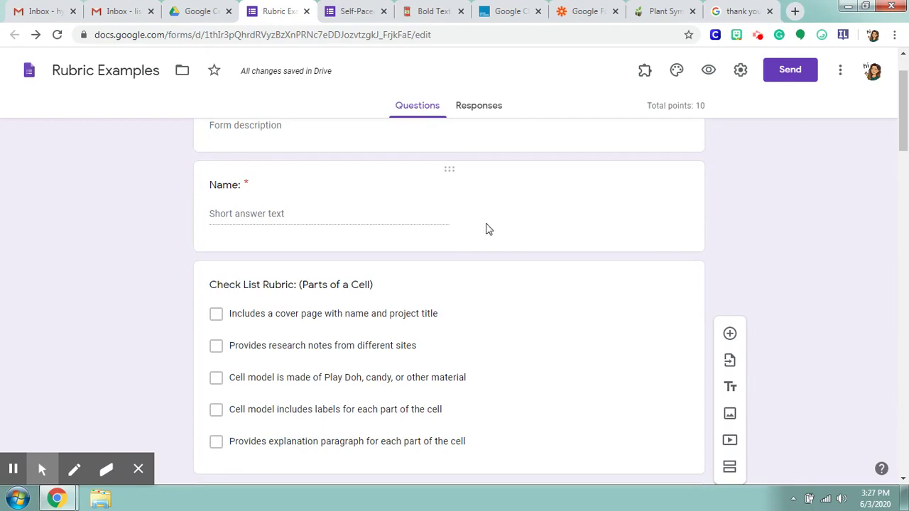
scroll(489, 228, down, 1)
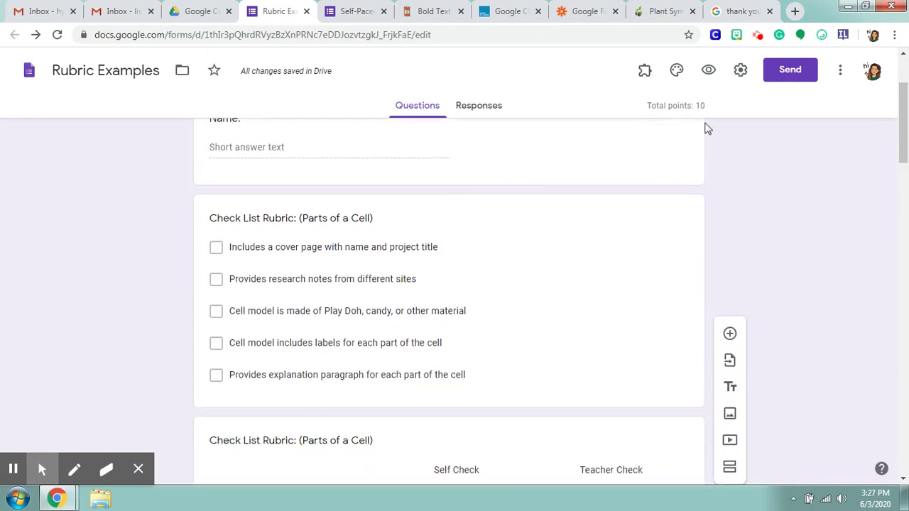
Review the quiz options in the form's settings and close them without saving.
click(740, 71)
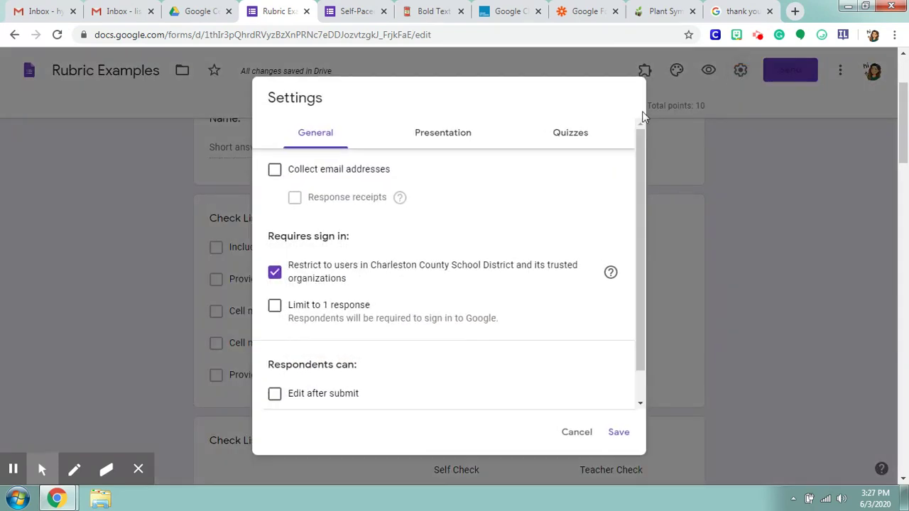
click(569, 135)
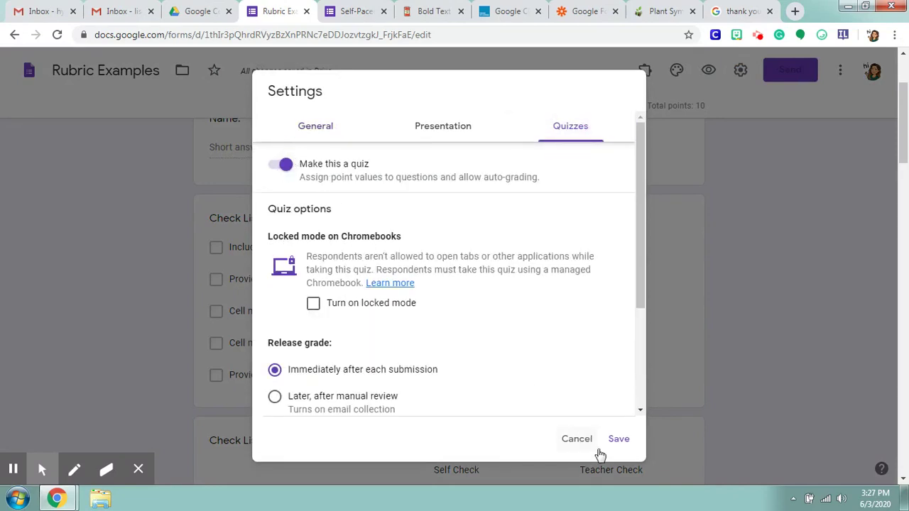
click(577, 440)
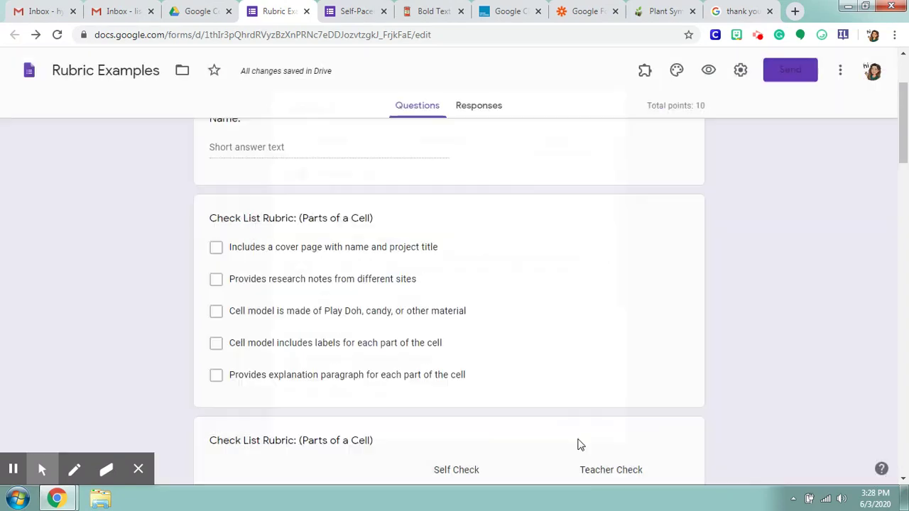
Mark all five criteria as correct answers in the answer key of the checkboxes question Check List Rubric: (Parts of a Cell).
scroll(616, 369, down, 1)
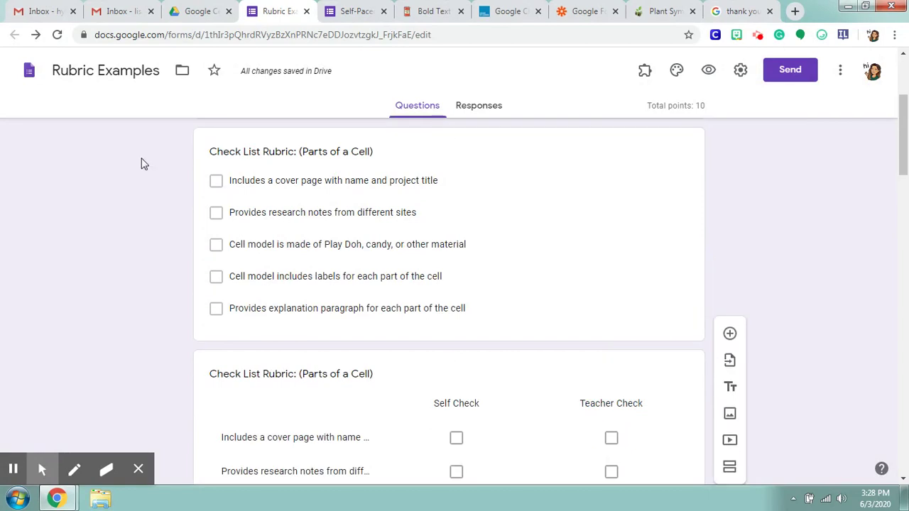
click(539, 242)
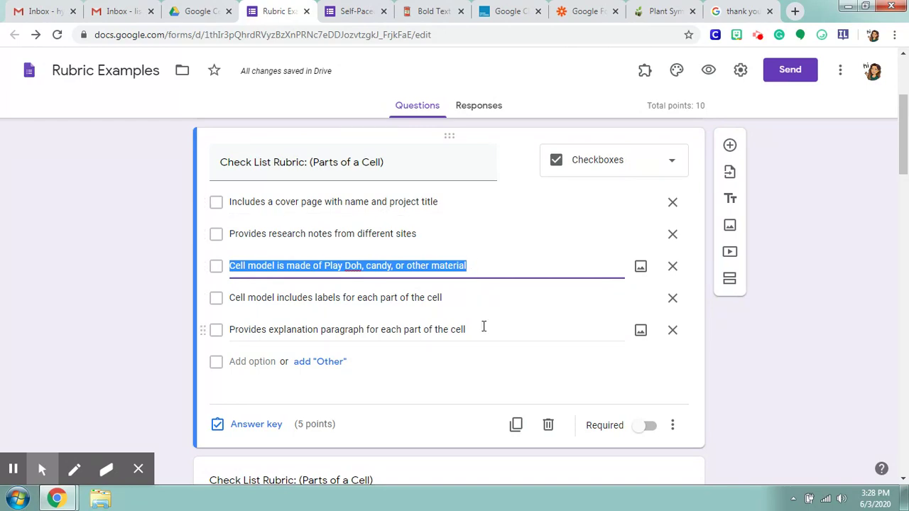
click(436, 395)
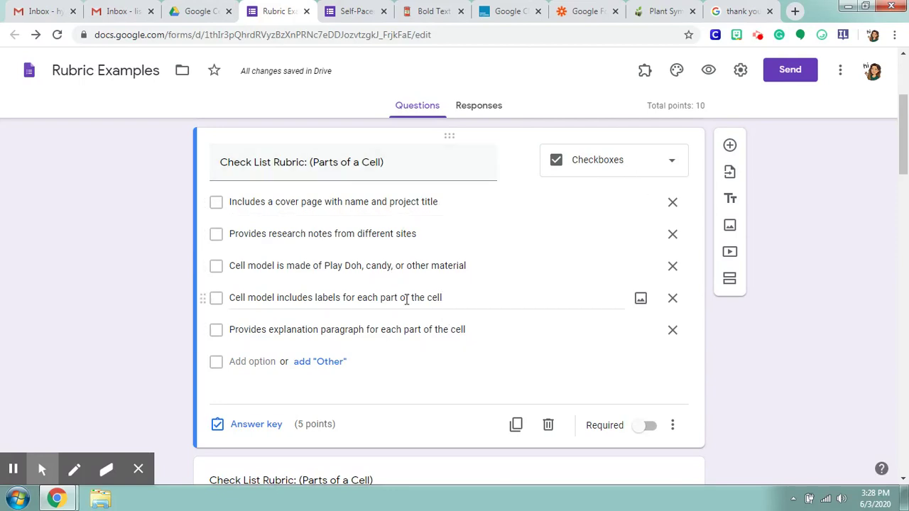
click(274, 427)
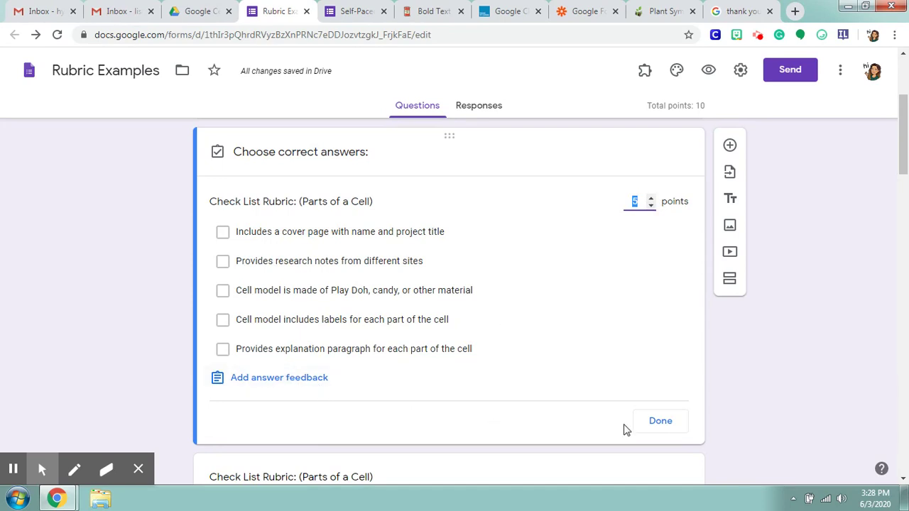
click(223, 233)
click(223, 261)
click(223, 293)
click(223, 320)
click(223, 349)
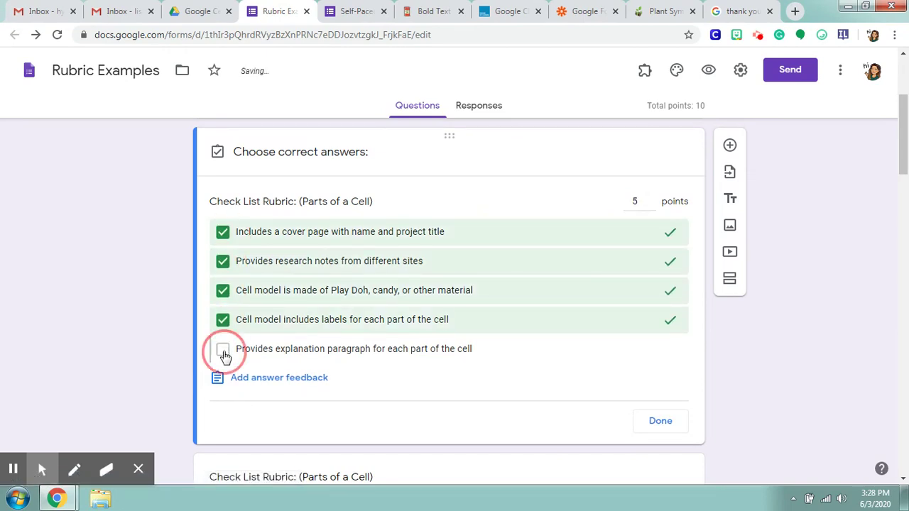
click(660, 422)
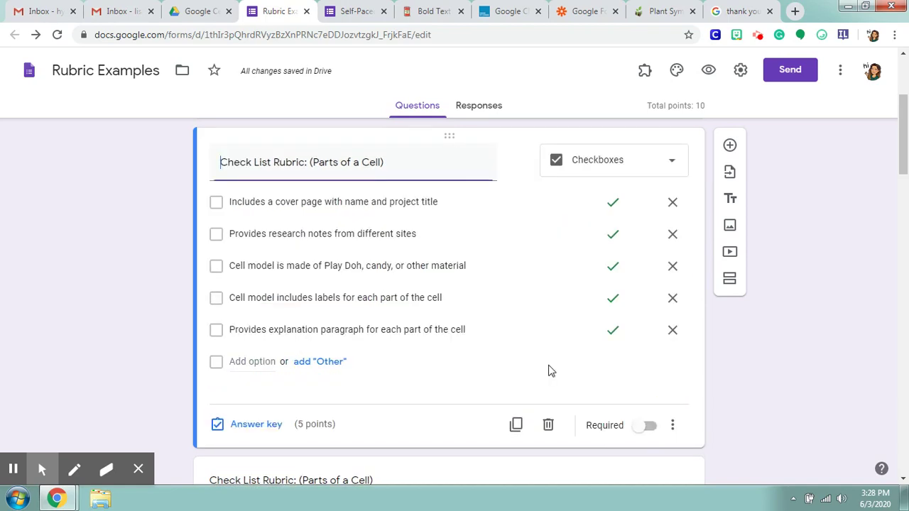
Examine the rows, columns and answer key points of the checkbox grid version of the Check List Rubric: (Parts of a Cell).
scroll(534, 368, down, 4)
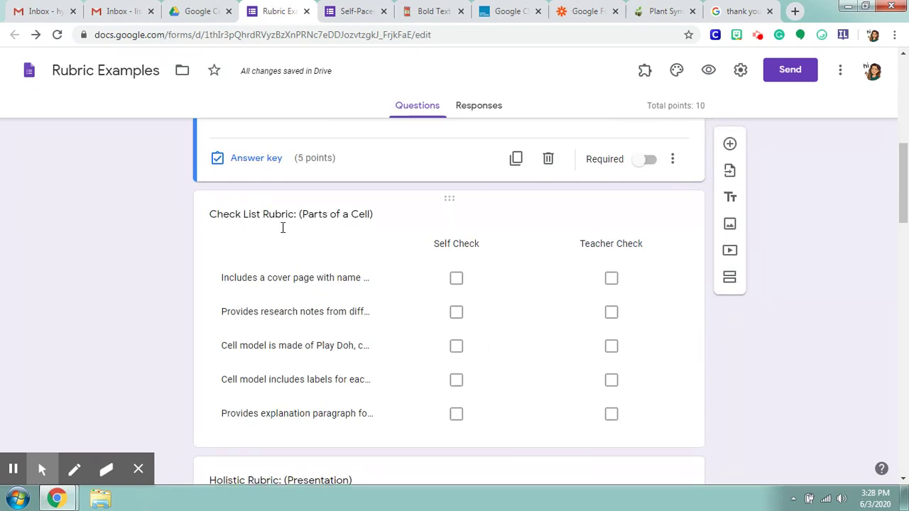
click(527, 301)
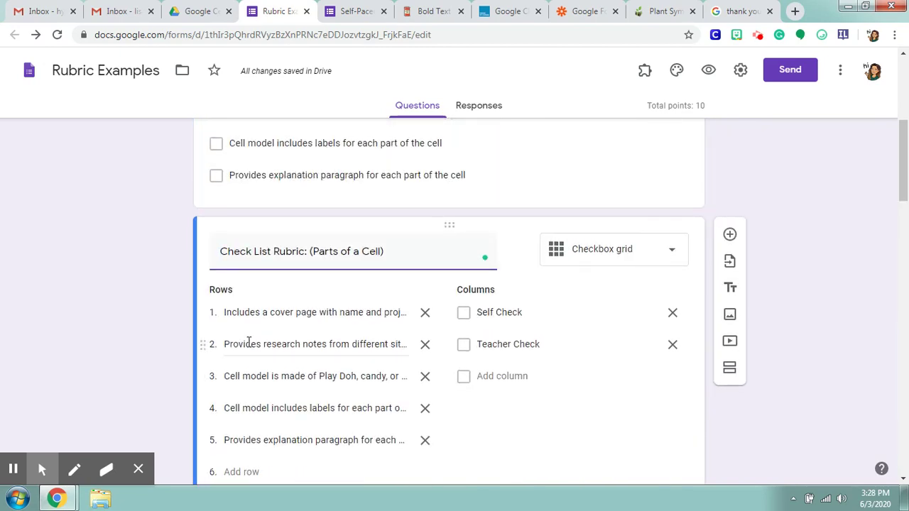
scroll(265, 292, up, 2)
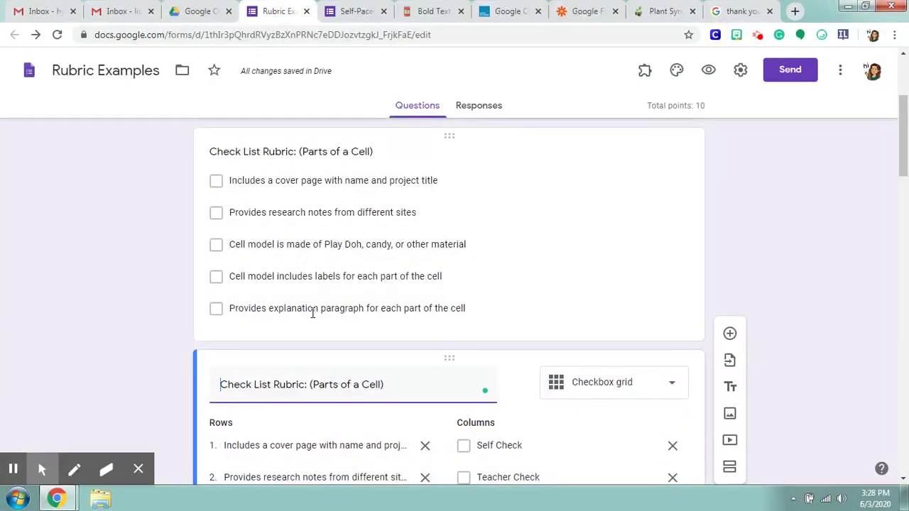
scroll(316, 296, down, 3)
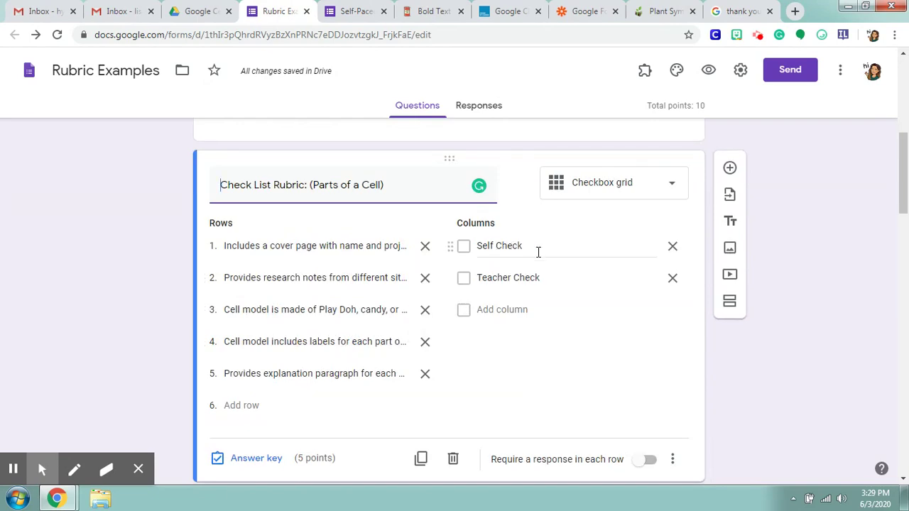
click(276, 458)
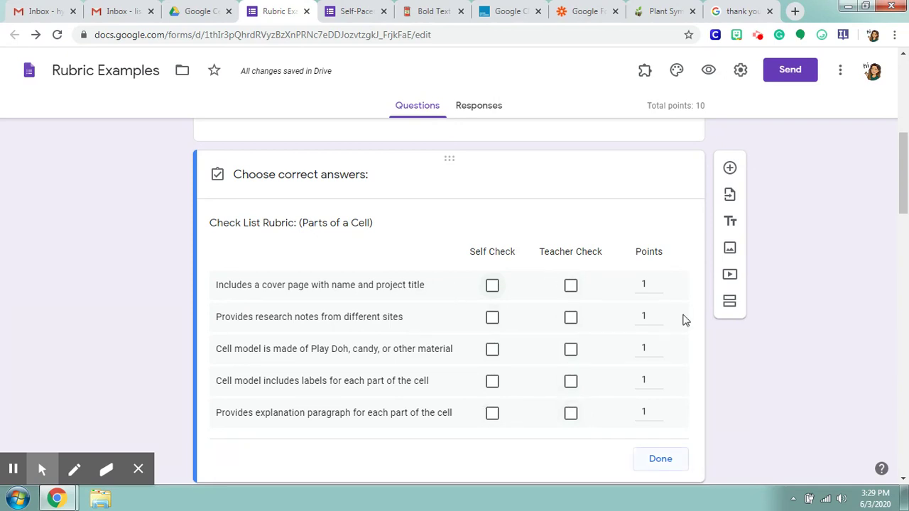
click(664, 470)
Select the Holistic Rubric: (Presentation) question and examine the rows and columns of its multiple choice grid.
scroll(551, 354, down, 5)
scroll(544, 359, down, 1)
scroll(544, 359, up, 3)
click(532, 319)
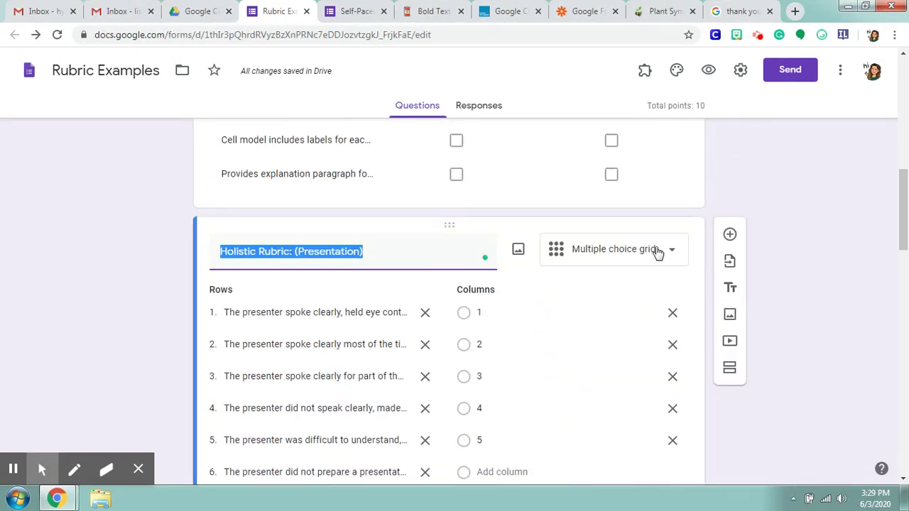
scroll(603, 289, down, 1)
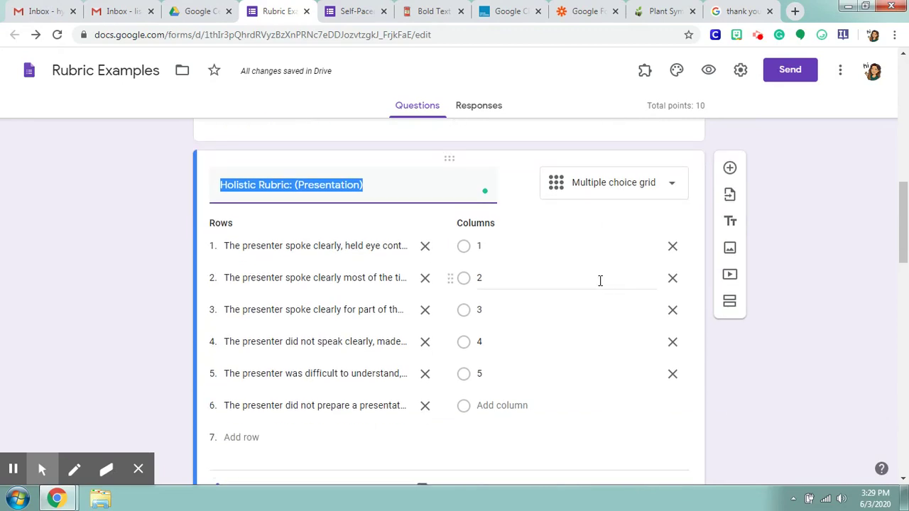
click(256, 201)
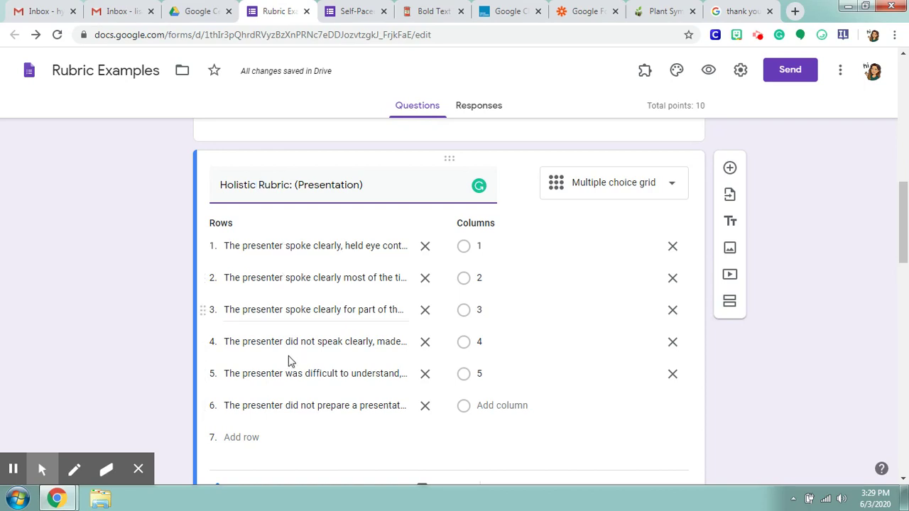
Examine the rating columns and per-row points in the answer key of the Holistic Rubric: (Presentation) question.
scroll(298, 355, down, 2)
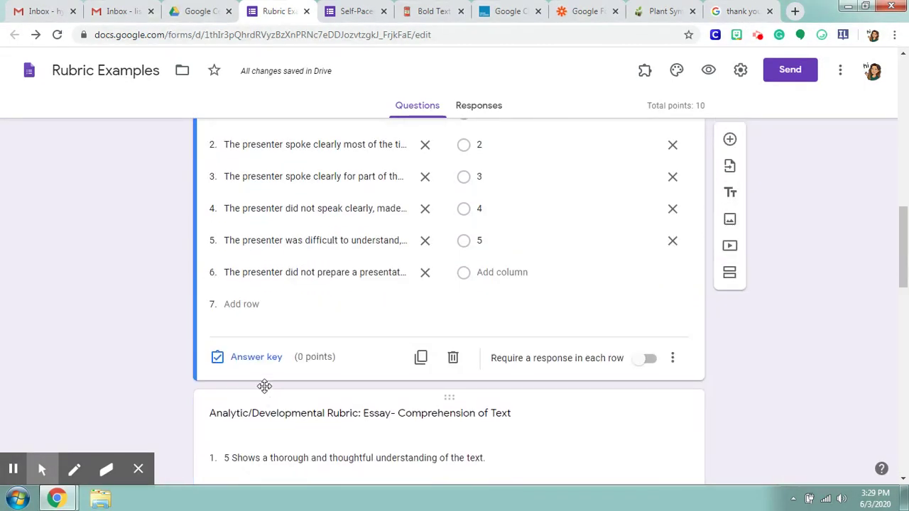
click(271, 357)
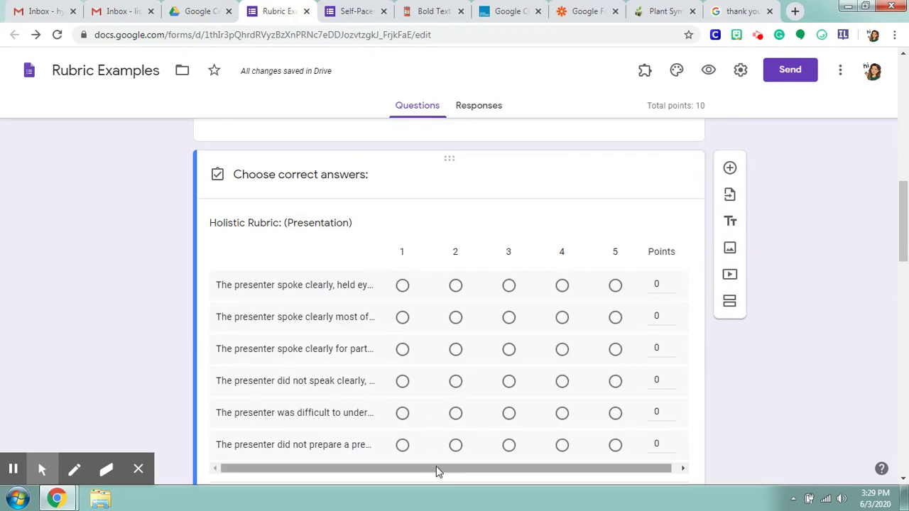
drag(436, 469, 501, 443)
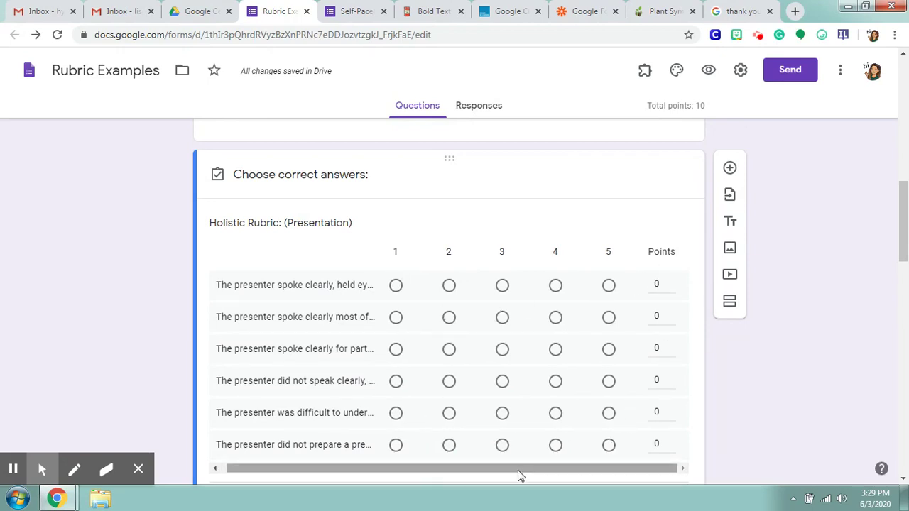
drag(517, 469, 391, 478)
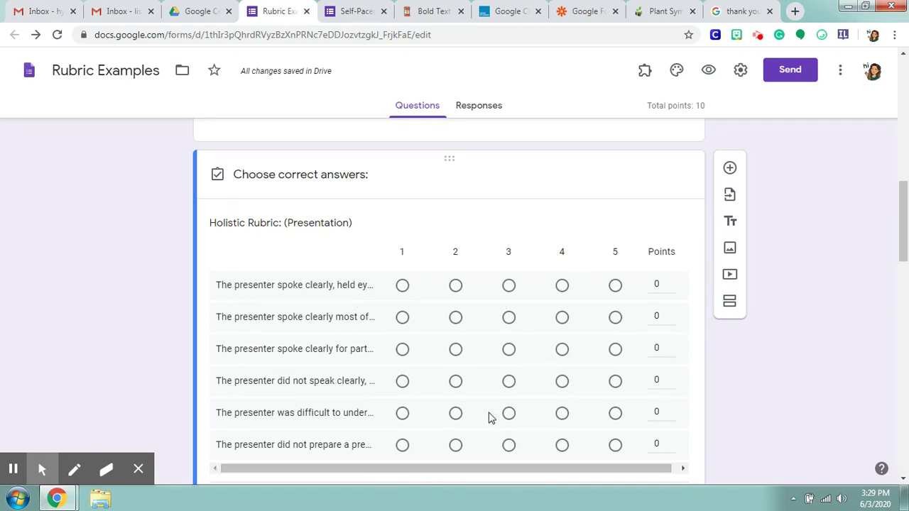
scroll(488, 418, down, 2)
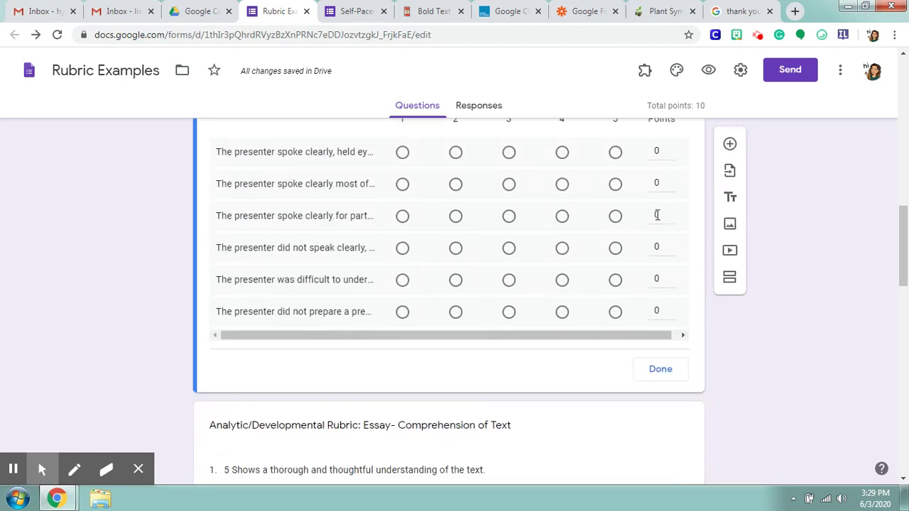
scroll(657, 217, up, 2)
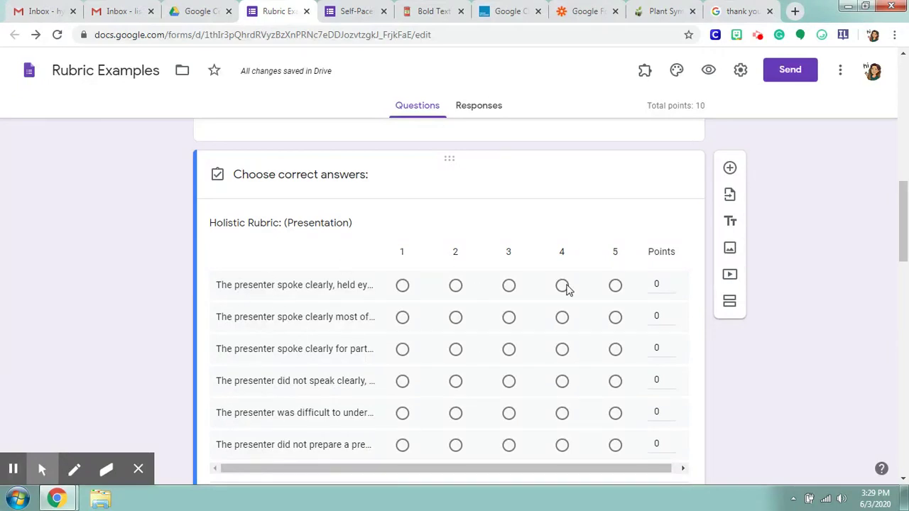
scroll(632, 419, down, 1)
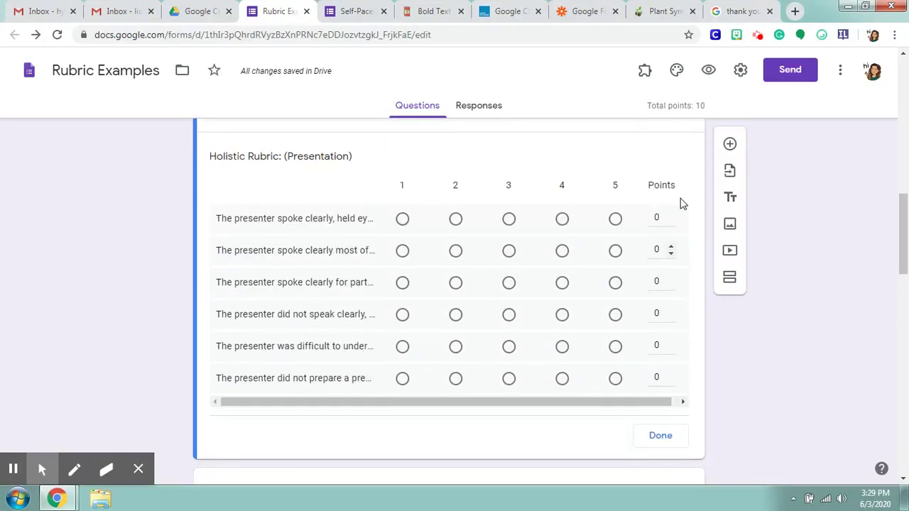
Turn off the "Make this a quiz" option, save the form settings, and check the Holistic Rubric question.
click(742, 71)
click(584, 141)
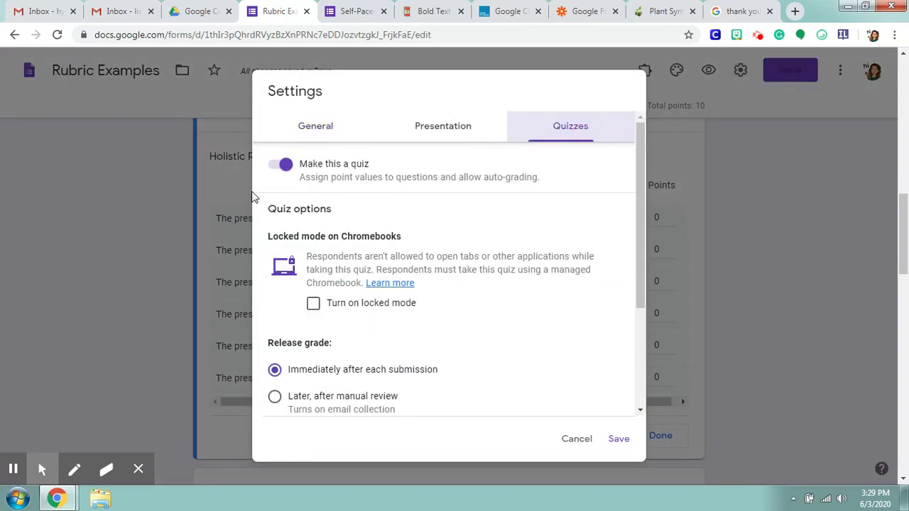
click(284, 170)
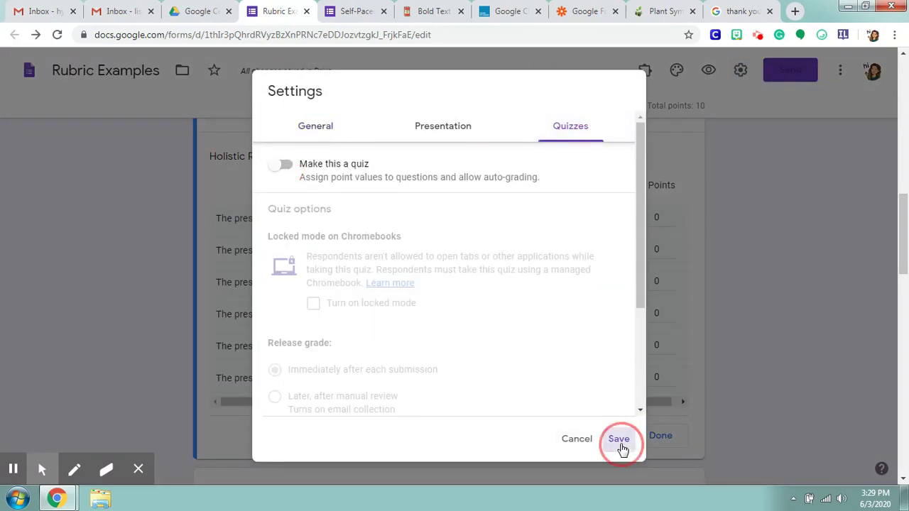
click(617, 440)
scroll(558, 361, up, 1)
scroll(308, 401, down, 1)
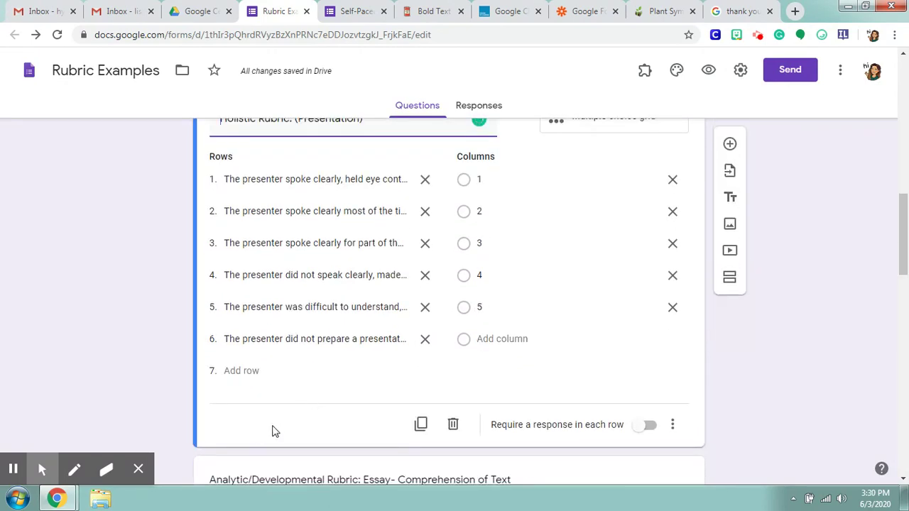
scroll(324, 302, up, 1)
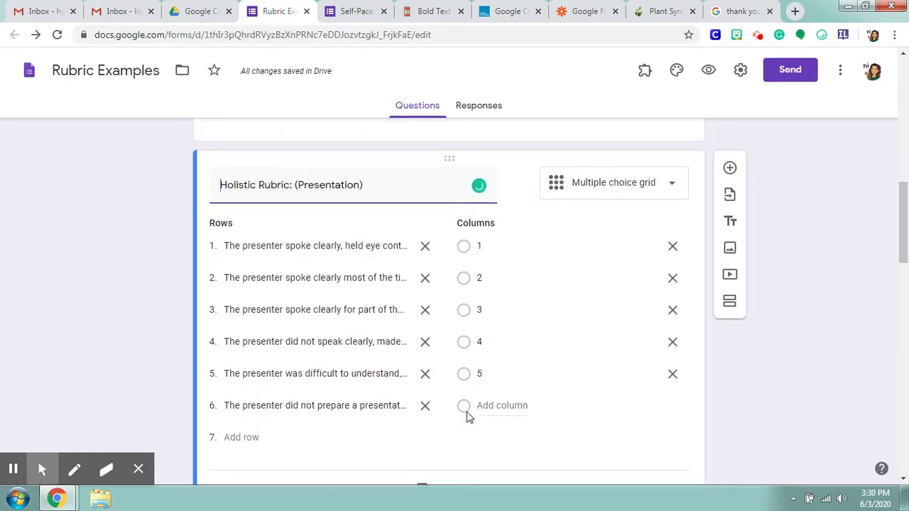
scroll(283, 466, down, 2)
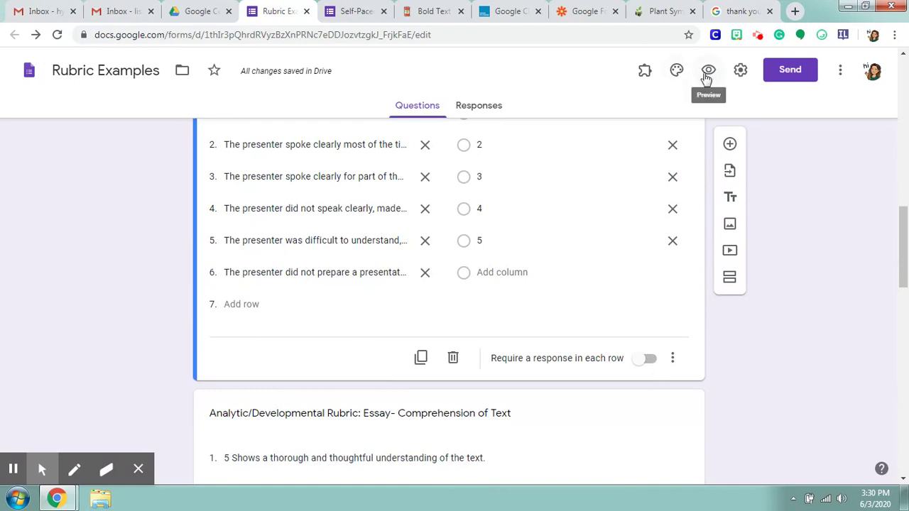
Select the Analytic/Developmental Rubric: Essay- Comprehension of Text question and examine its dropdown options.
scroll(554, 239, down, 2)
scroll(570, 274, down, 1)
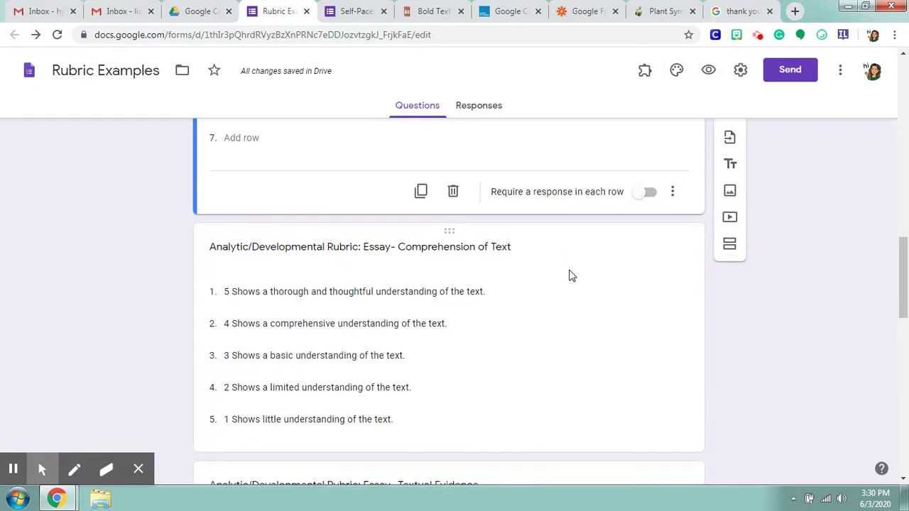
scroll(568, 275, down, 1)
click(563, 274)
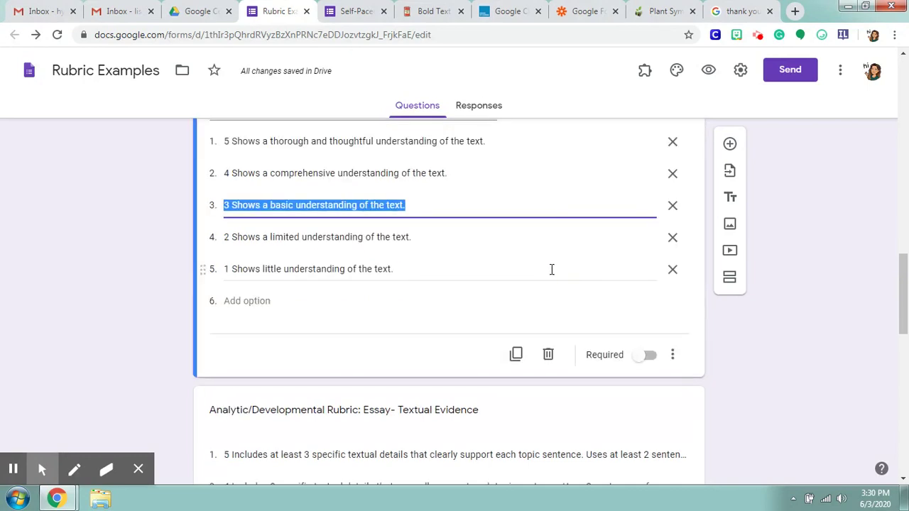
scroll(539, 271, up, 2)
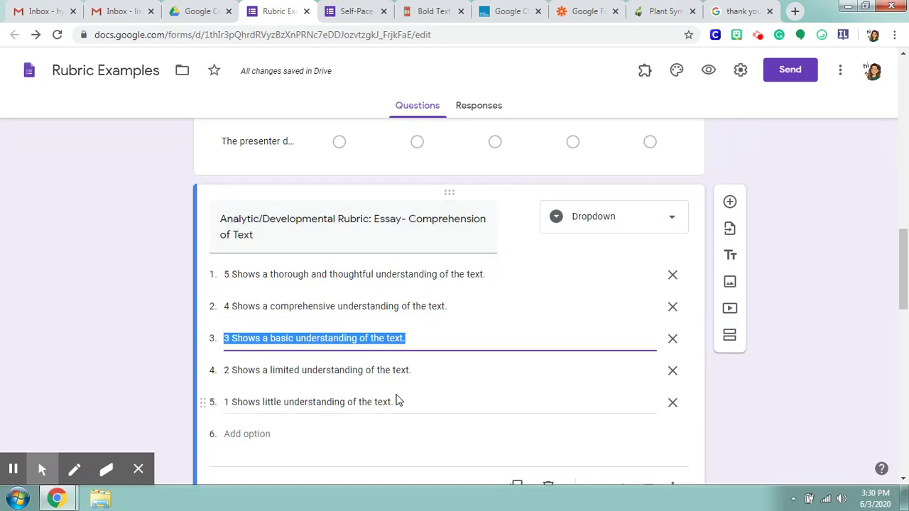
Select the Analytic/Developmental Rubric: Essay- Textual Evidence question and compare its dropdown options with those of the Comprehension of Text question.
scroll(397, 378, down, 1)
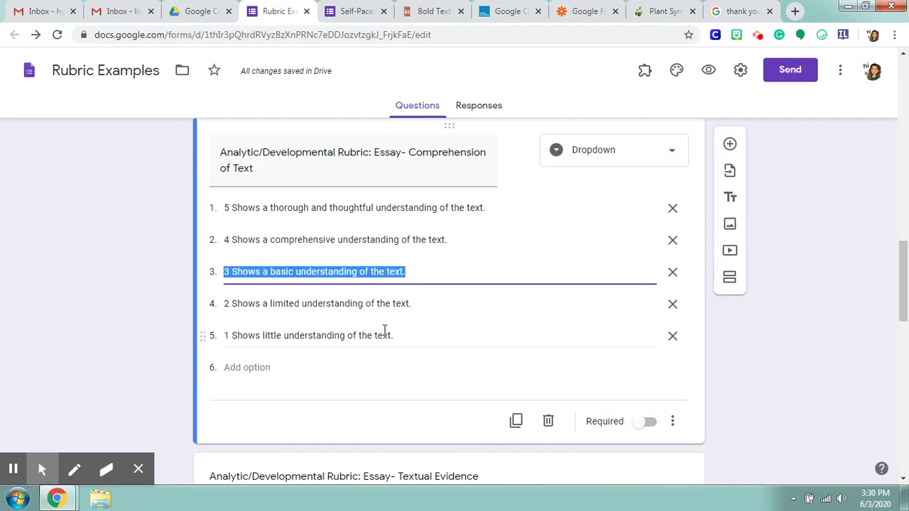
scroll(429, 287, down, 3)
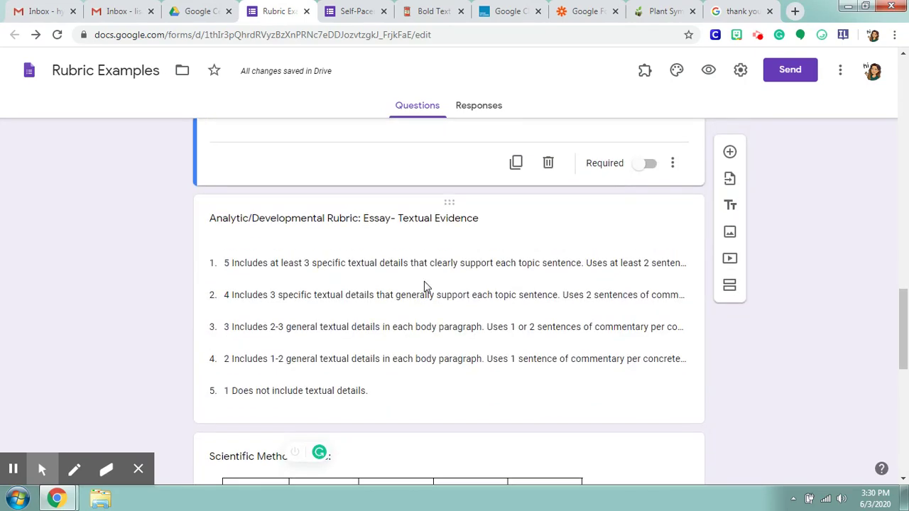
scroll(425, 282, up, 1)
scroll(408, 282, down, 3)
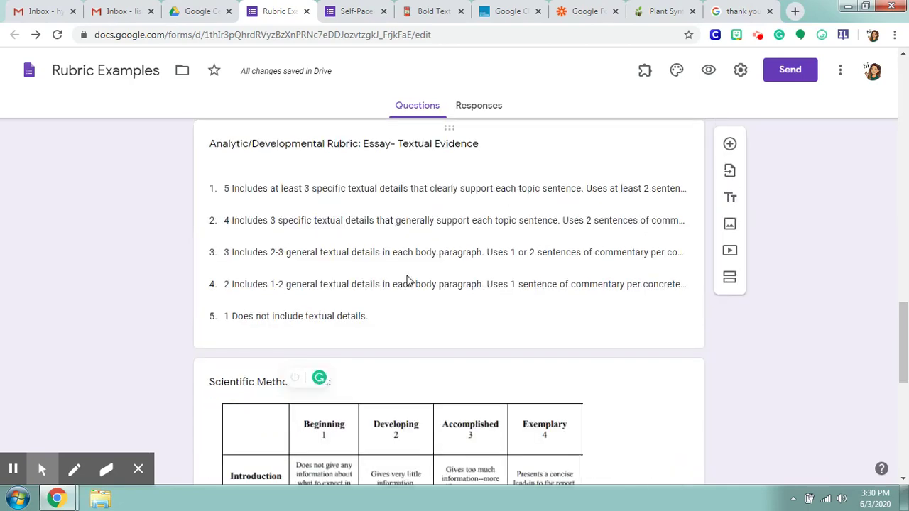
click(444, 252)
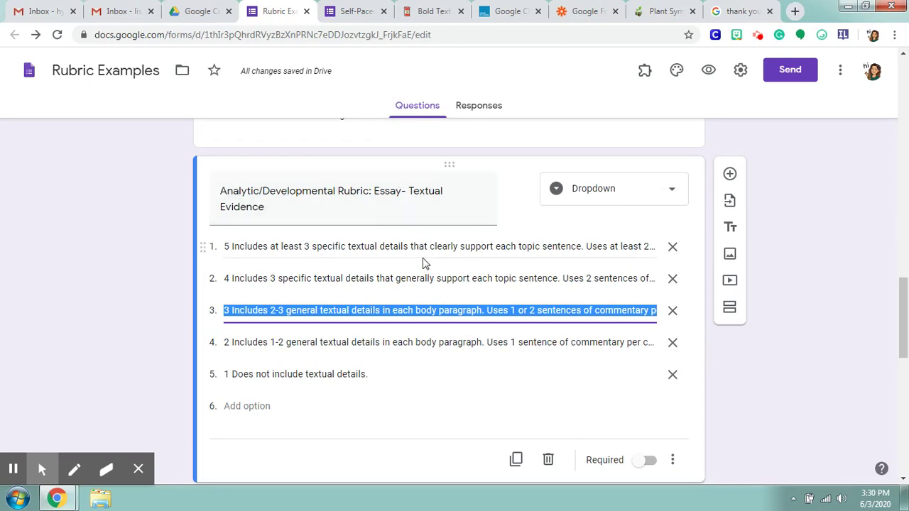
scroll(426, 259, up, 4)
scroll(446, 312, down, 2)
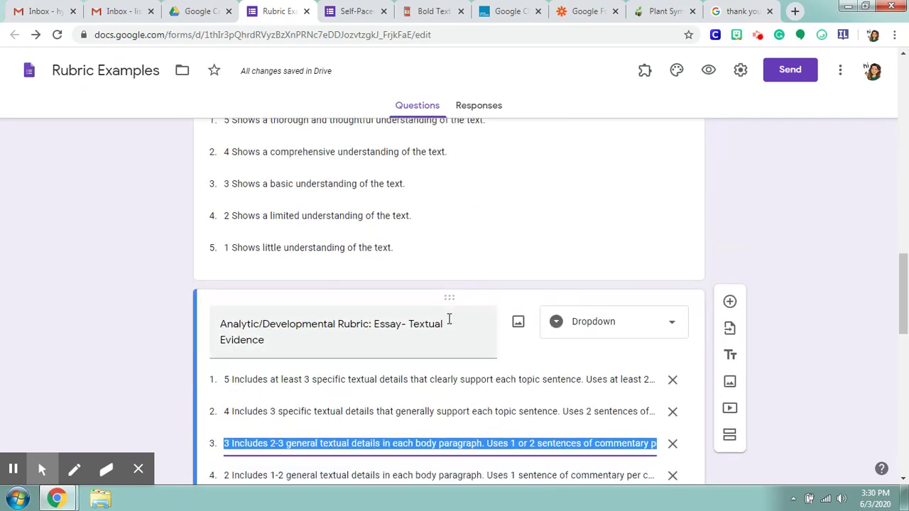
scroll(462, 249, up, 1)
scroll(430, 360, down, 2)
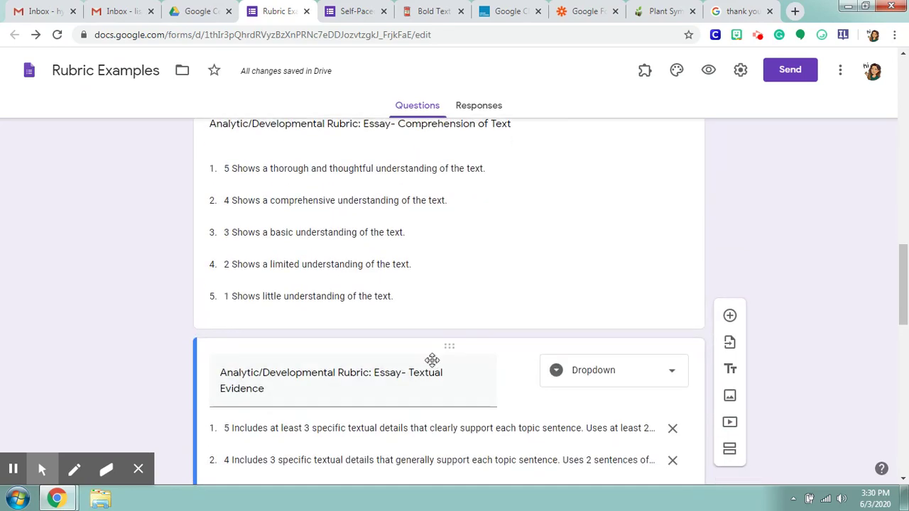
scroll(464, 345, up, 3)
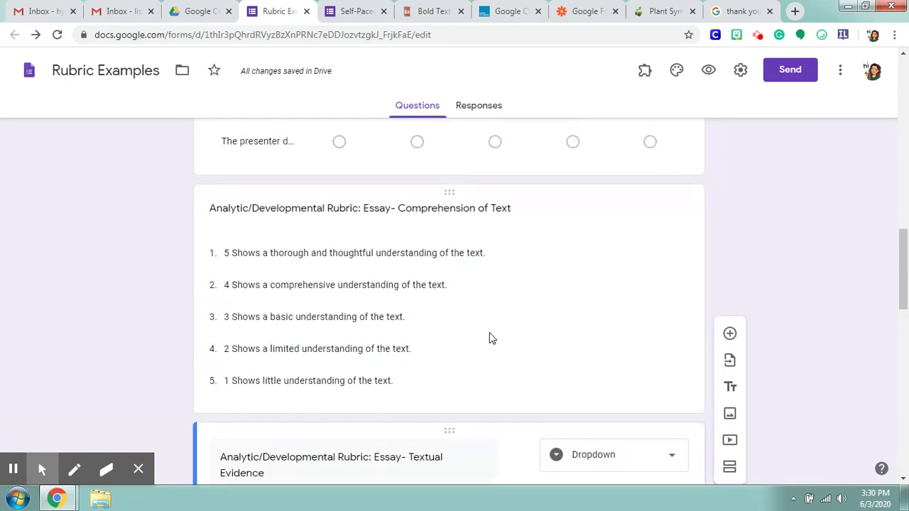
scroll(429, 341, down, 3)
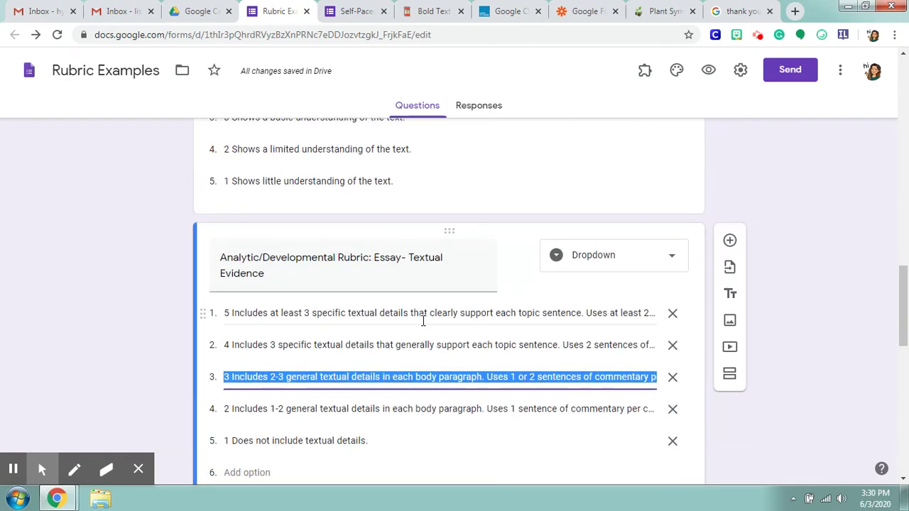
scroll(532, 335, down, 2)
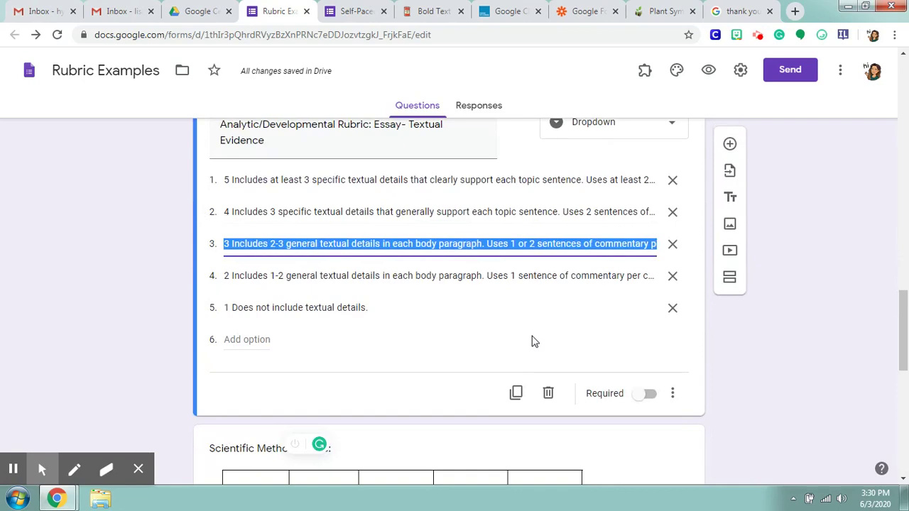
Select the Scientific Method Rubric question with the Introduction row and examine its image and dropdown options.
scroll(534, 340, down, 4)
scroll(531, 334, up, 2)
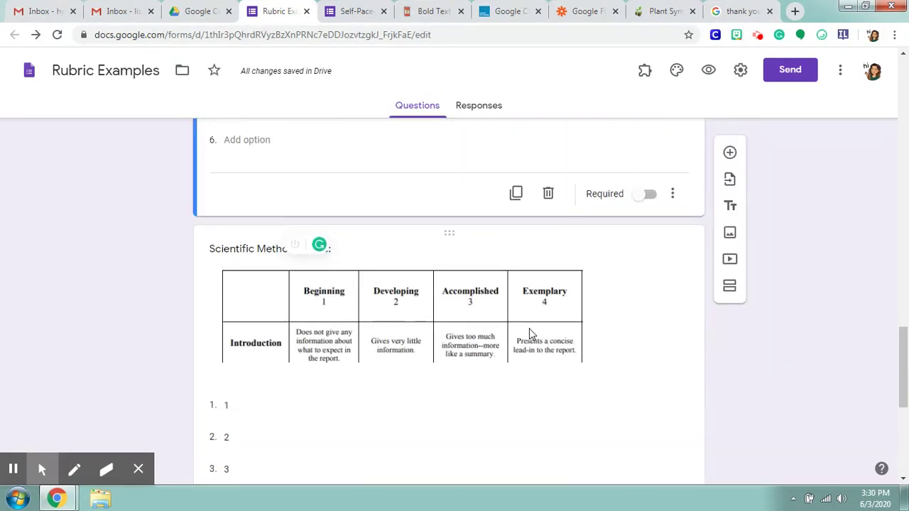
scroll(530, 333, down, 1)
click(530, 333)
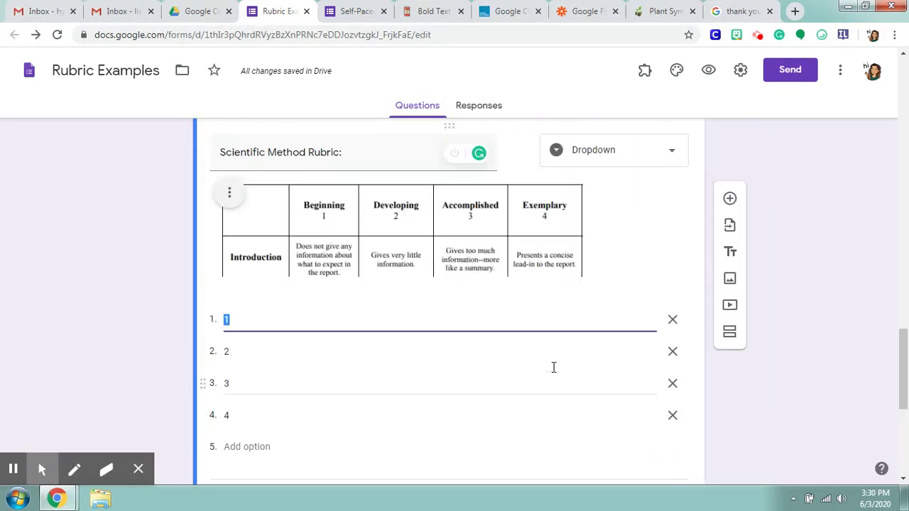
scroll(554, 367, up, 2)
scroll(608, 392, down, 1)
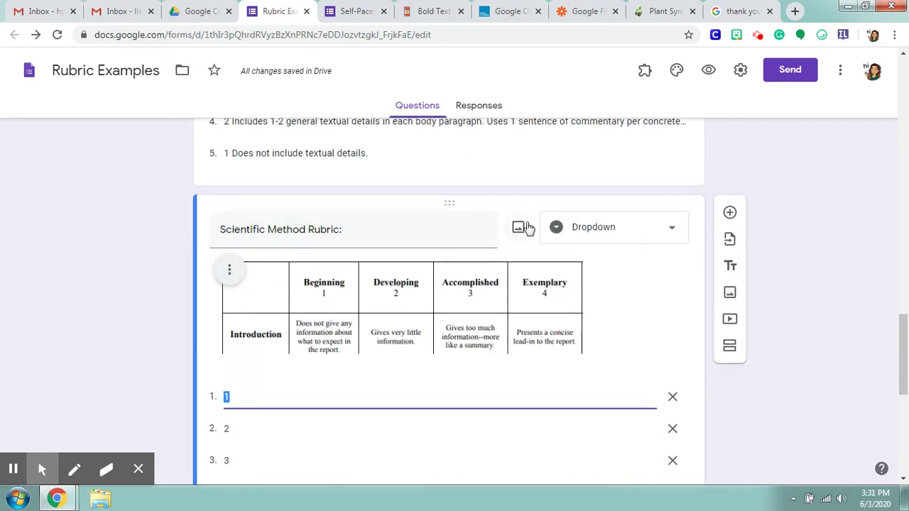
Change the image of the Scientific Method Rubric question to the Rubric img file from the Pictures library.
click(230, 273)
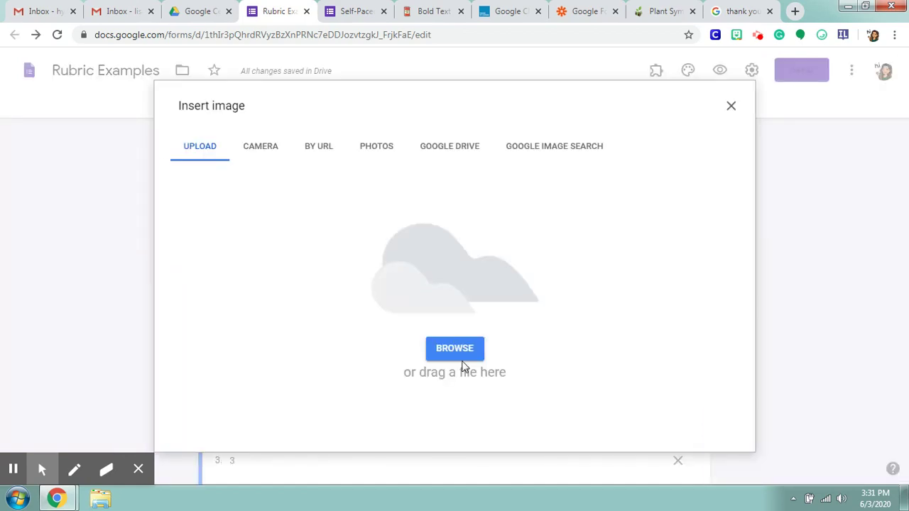
click(458, 351)
click(345, 140)
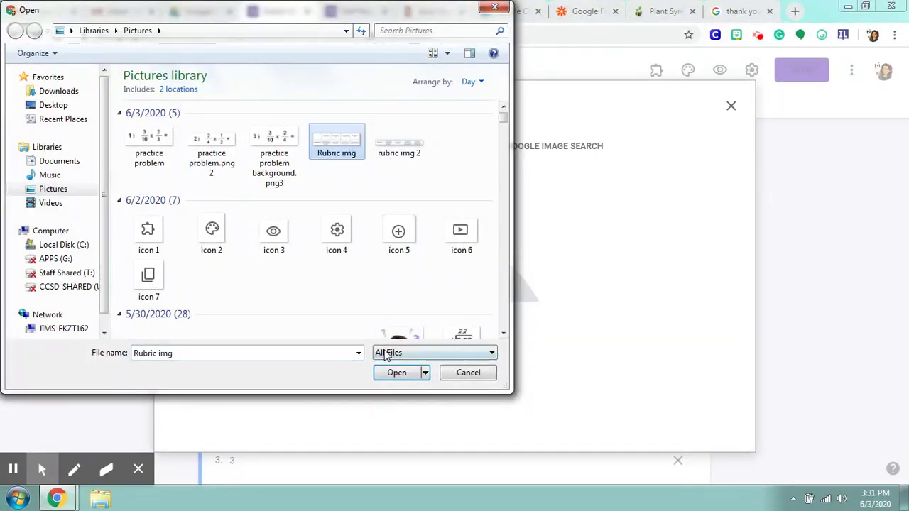
click(401, 371)
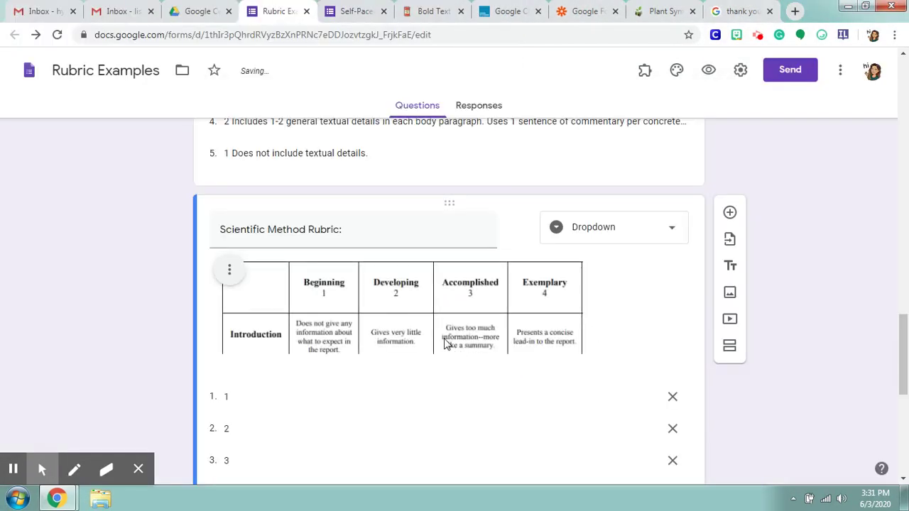
Examine the images and scoring options of the Introduction and Research Scientific Method Rubric questions.
scroll(341, 305, down, 2)
scroll(615, 260, up, 2)
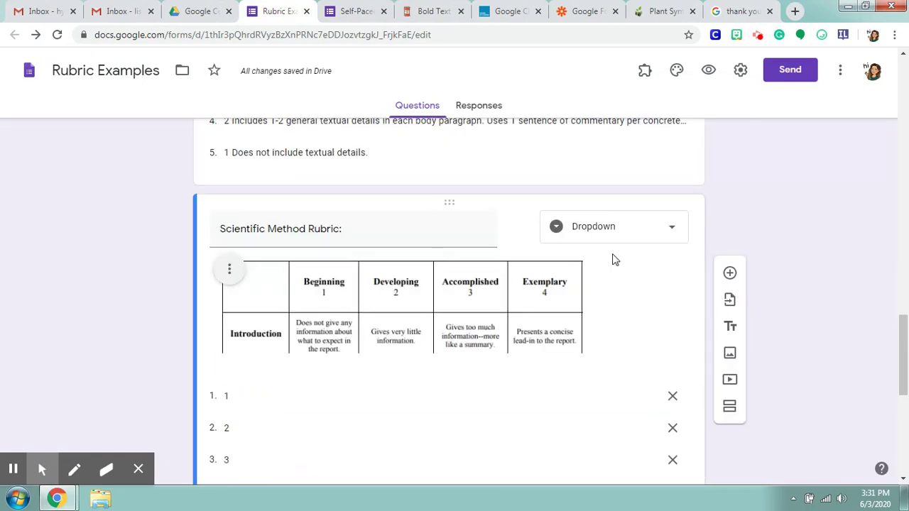
scroll(227, 357, down, 2)
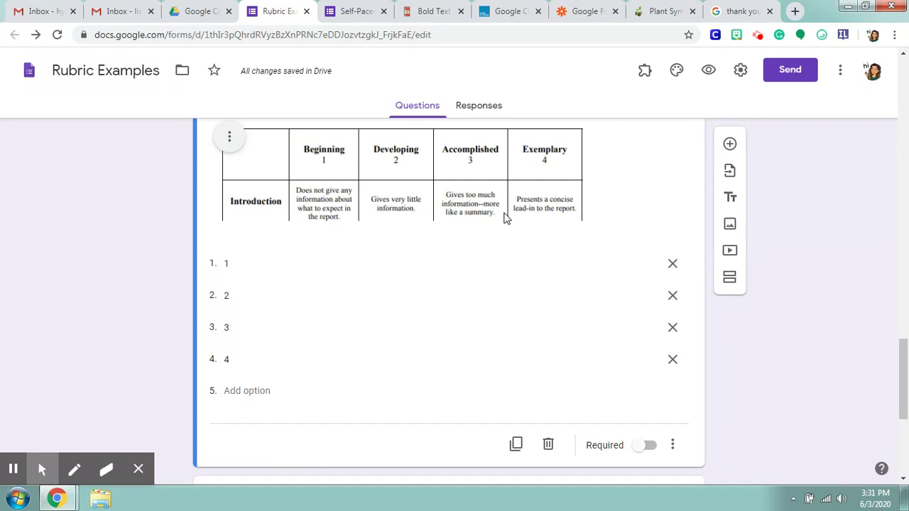
scroll(502, 239, down, 4)
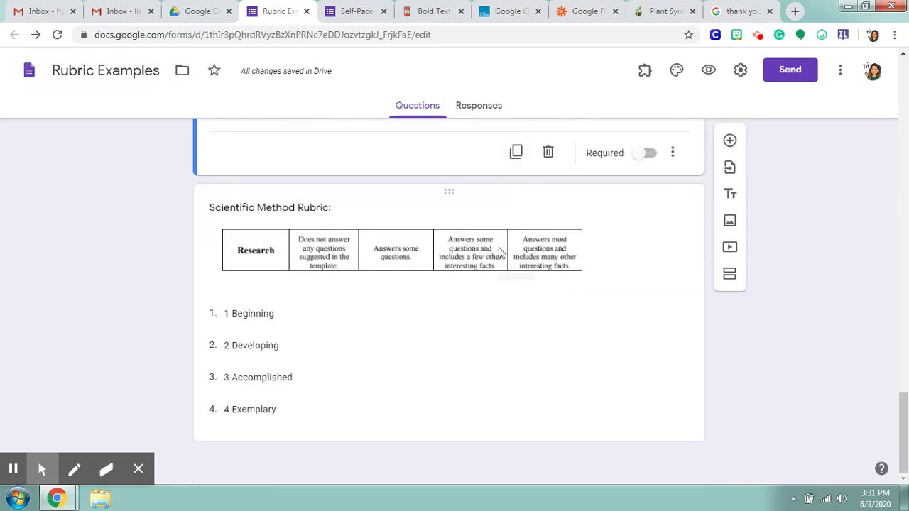
click(279, 250)
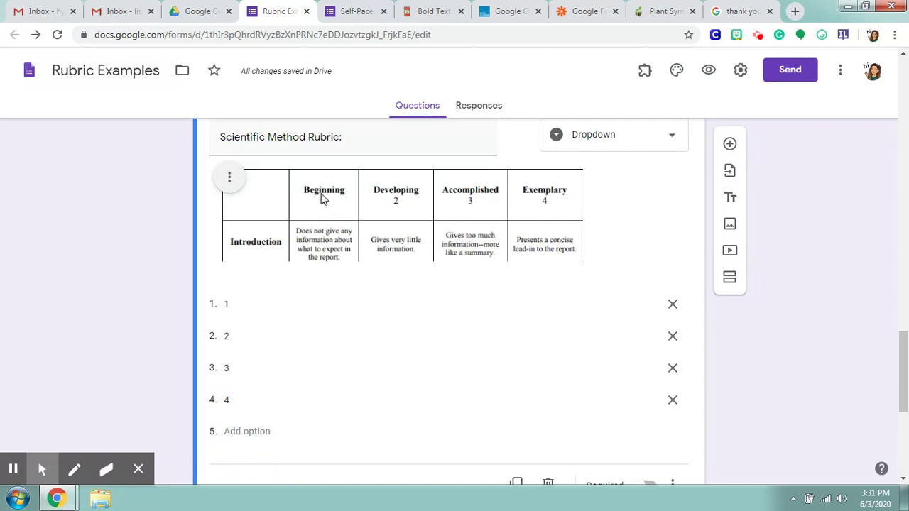
scroll(539, 220, down, 5)
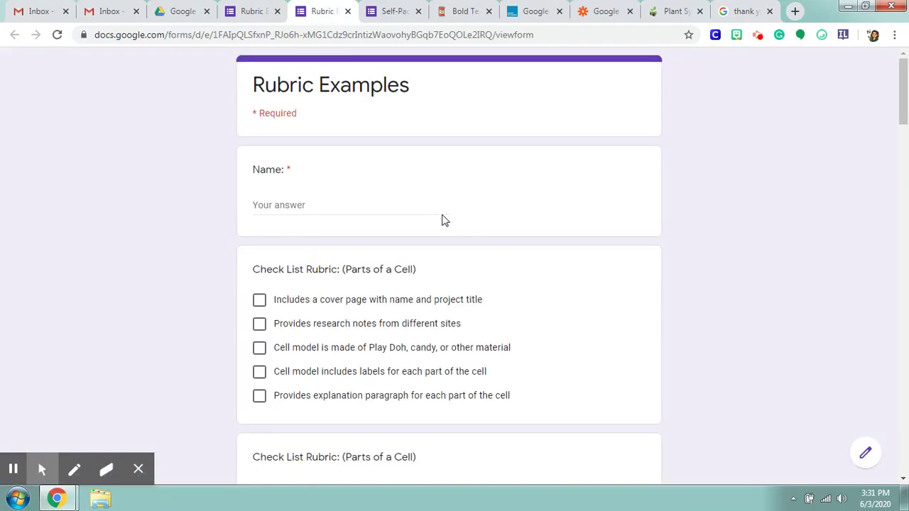
In the form preview, check all five items of the first Check List Rubric: (Parts of a Cell) question.
scroll(440, 222, down, 3)
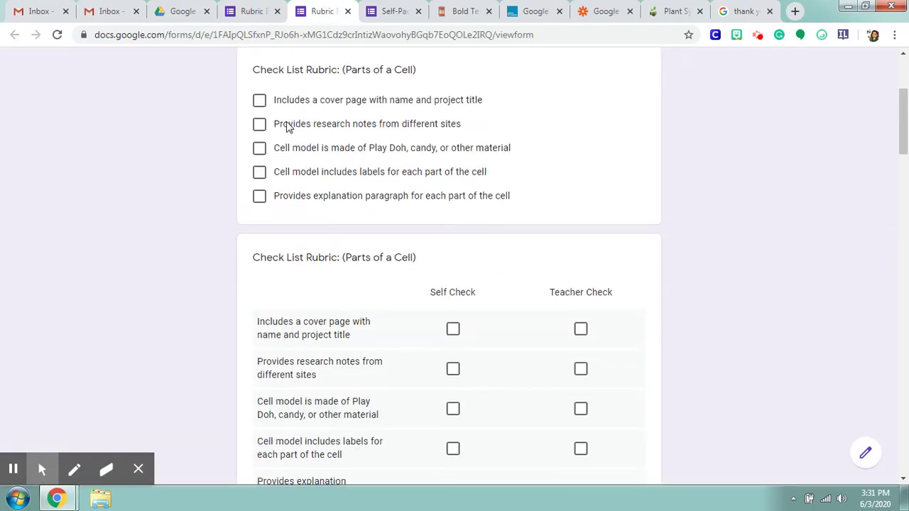
click(259, 102)
click(259, 126)
click(260, 150)
click(260, 175)
click(259, 197)
Fill in the Self Check and Teacher Check boxes for the criteria in the Check List Rubric: (Parts of a Cell) grid.
scroll(326, 205, down, 2)
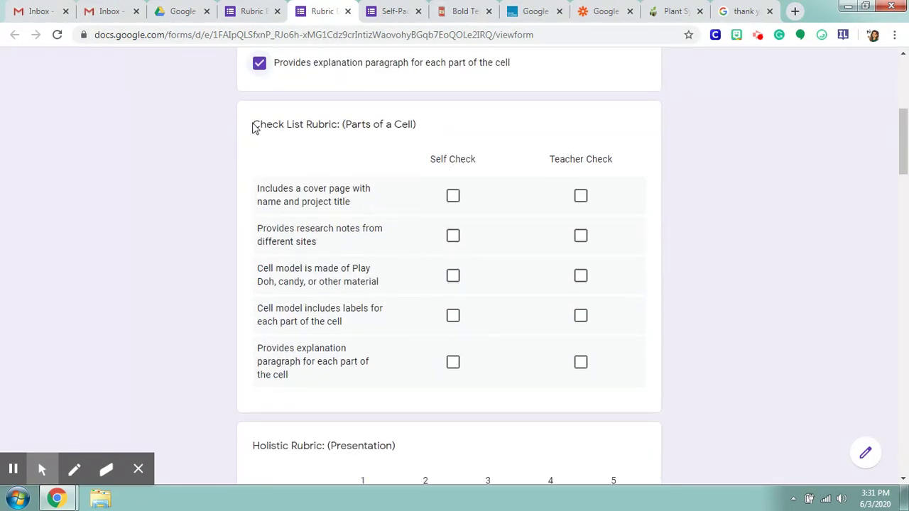
click(454, 199)
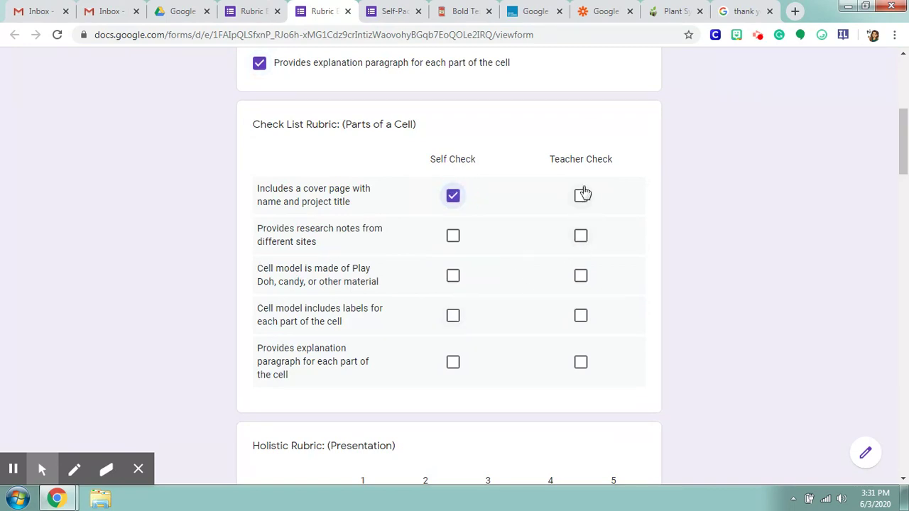
click(581, 198)
click(581, 239)
click(580, 278)
click(581, 316)
click(454, 276)
click(452, 313)
click(454, 364)
click(581, 364)
Rate the Holistic Rubric: (Presentation) rows: 4 for the first, 1 for the second and 5 for the remaining four, and review the grid.
scroll(592, 345, down, 4)
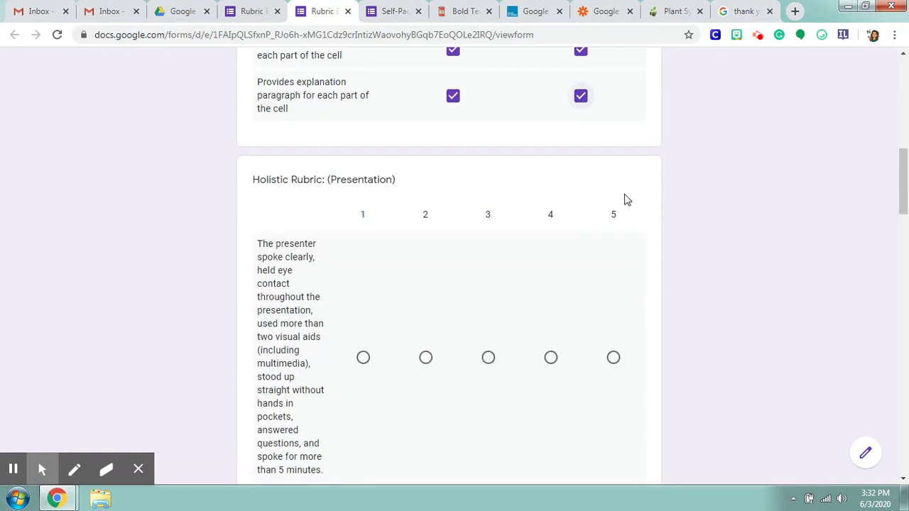
scroll(622, 202, down, 1)
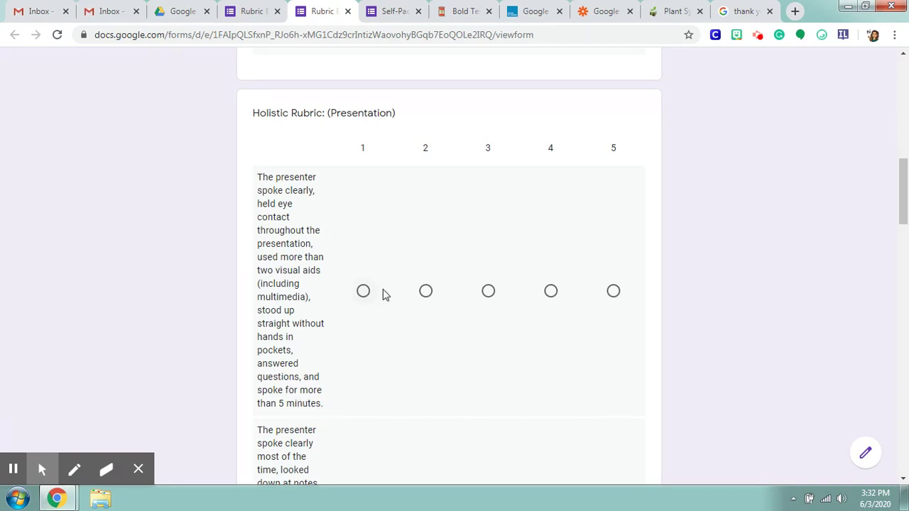
click(550, 291)
scroll(558, 359, down, 1)
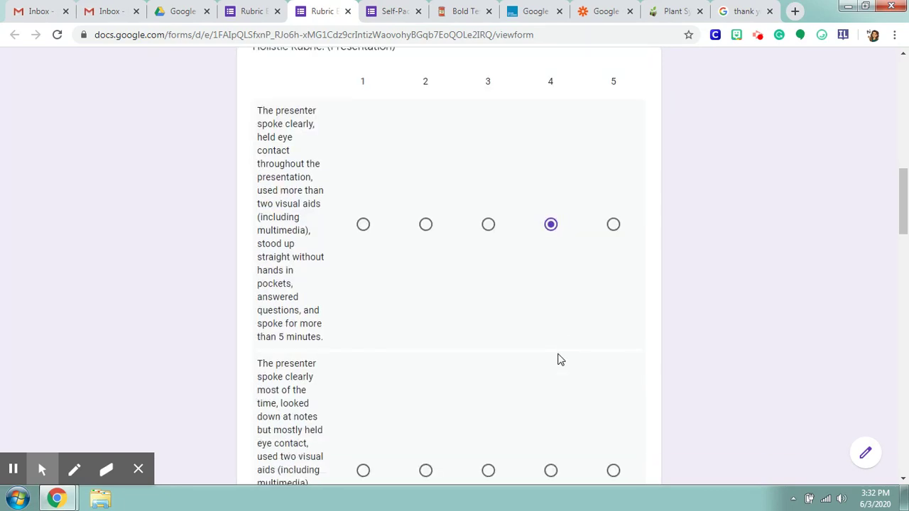
scroll(509, 337, down, 2)
click(362, 336)
scroll(508, 337, down, 4)
click(610, 245)
scroll(589, 325, down, 3)
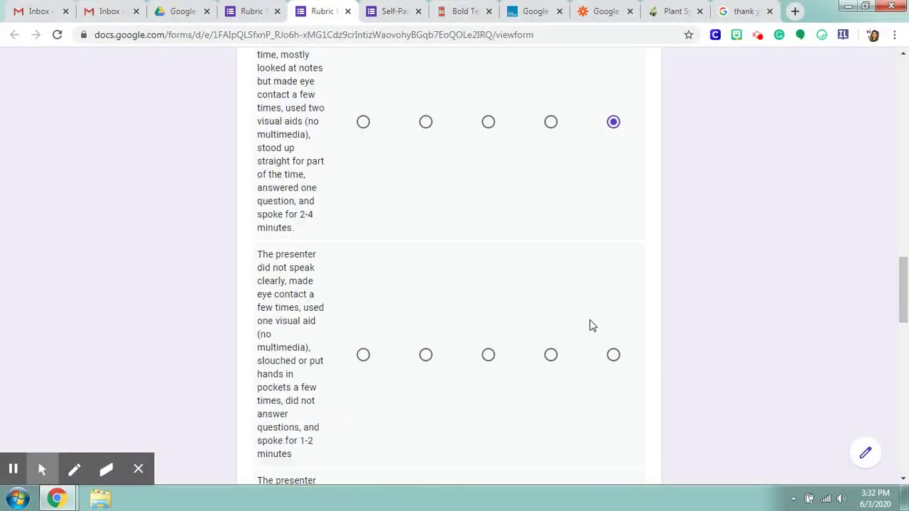
click(610, 280)
scroll(600, 323, down, 3)
click(613, 300)
click(612, 431)
scroll(614, 433, down, 4)
scroll(615, 426, up, 10)
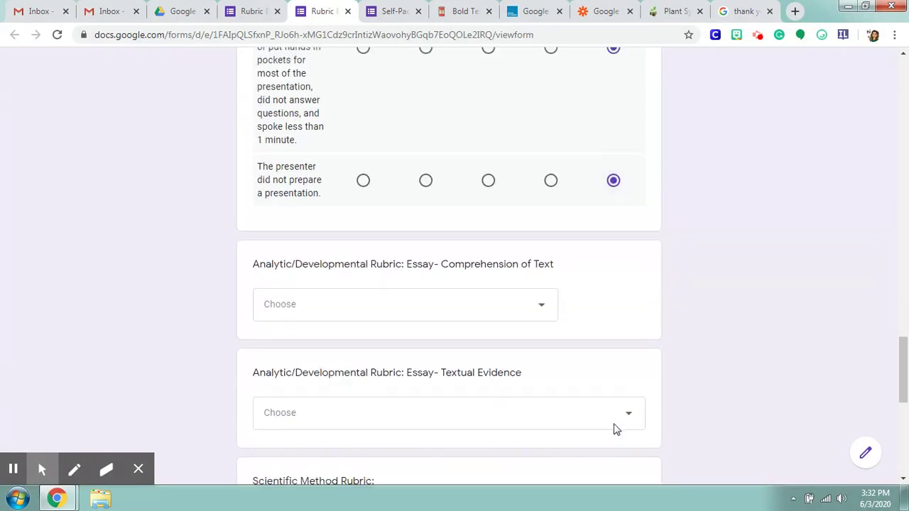
scroll(235, 166, up, 7)
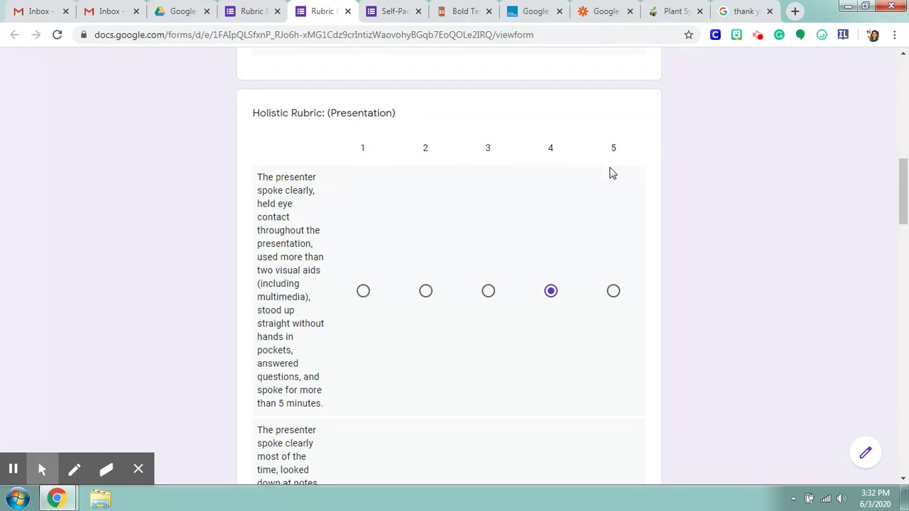
Choose the level 5 description for Essay- Comprehension of Text and the level 2 description for Essay- Textual Evidence.
scroll(610, 199, down, 15)
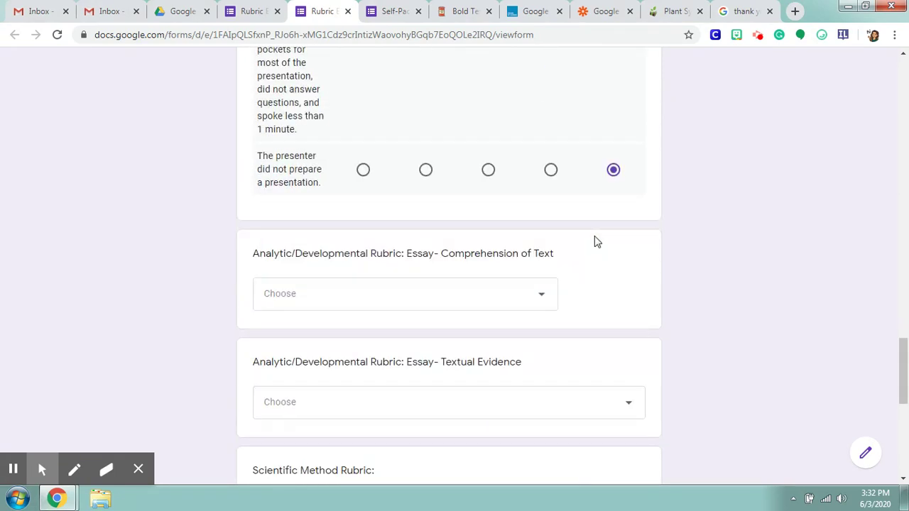
scroll(597, 242, down, 2)
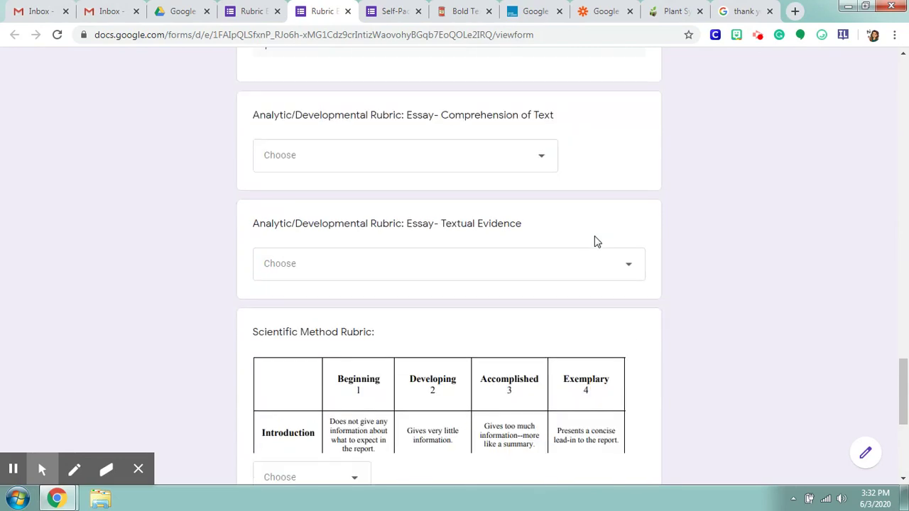
click(543, 162)
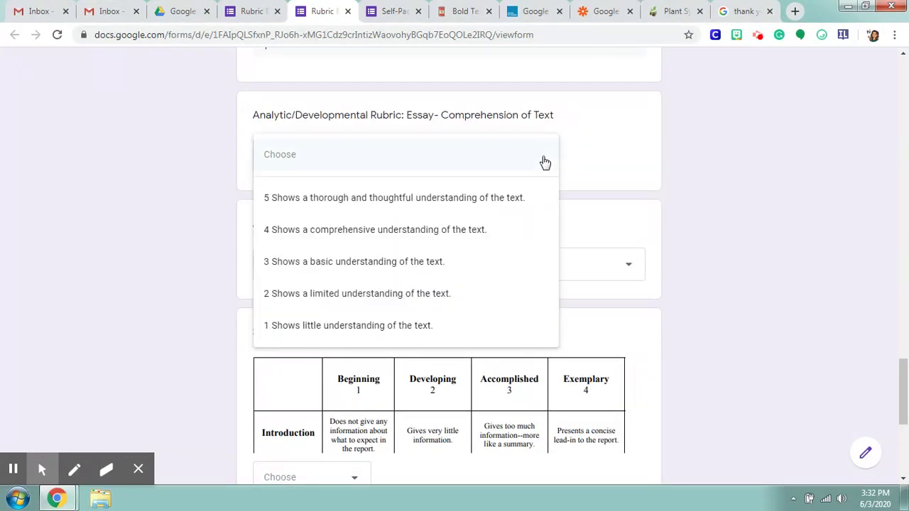
click(462, 208)
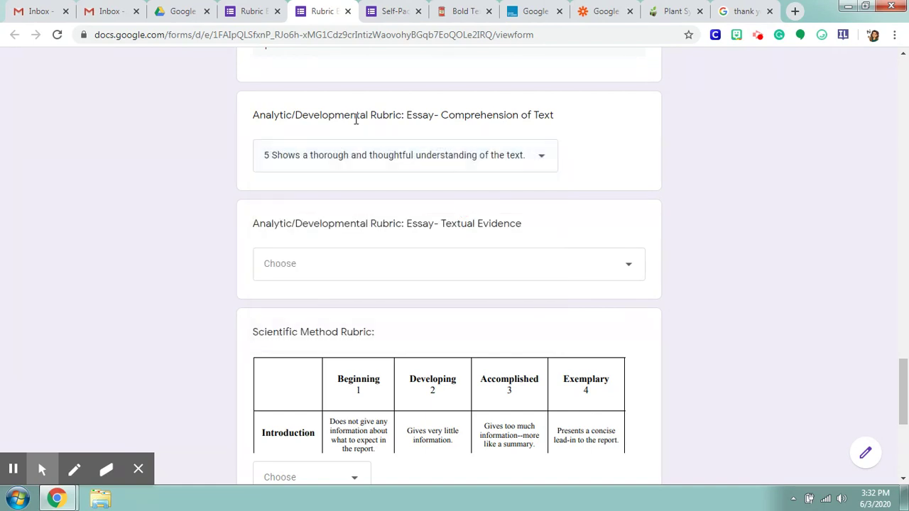
click(592, 272)
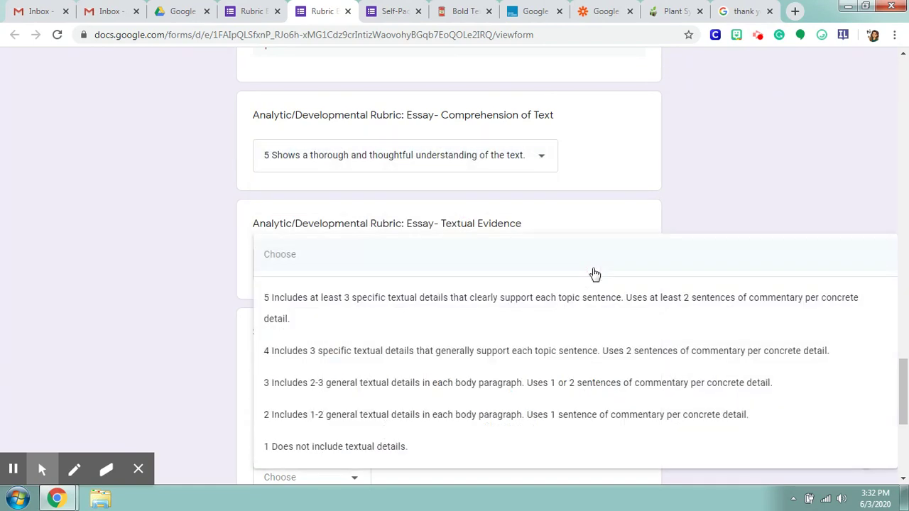
click(584, 419)
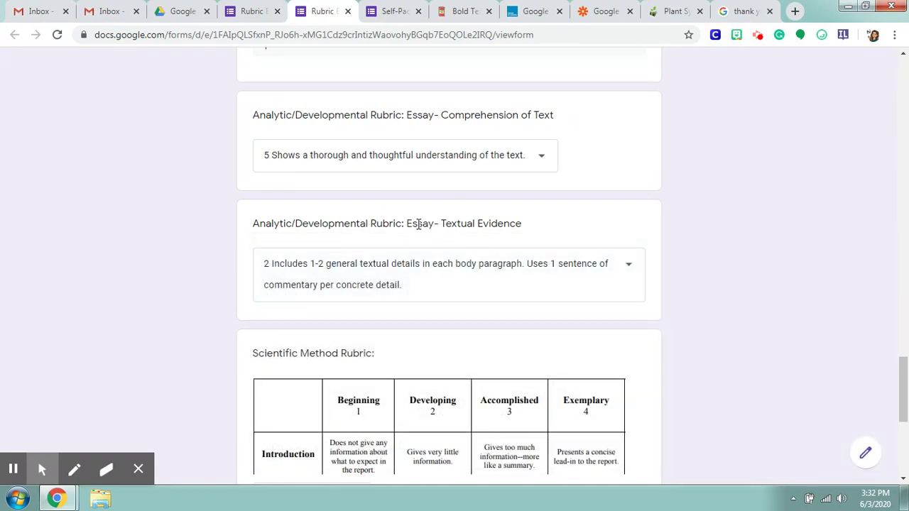
Choose 4 for the Introduction row and 1 Beginning for the Research row of the Scientific Method Rubric questions.
scroll(557, 228, down, 4)
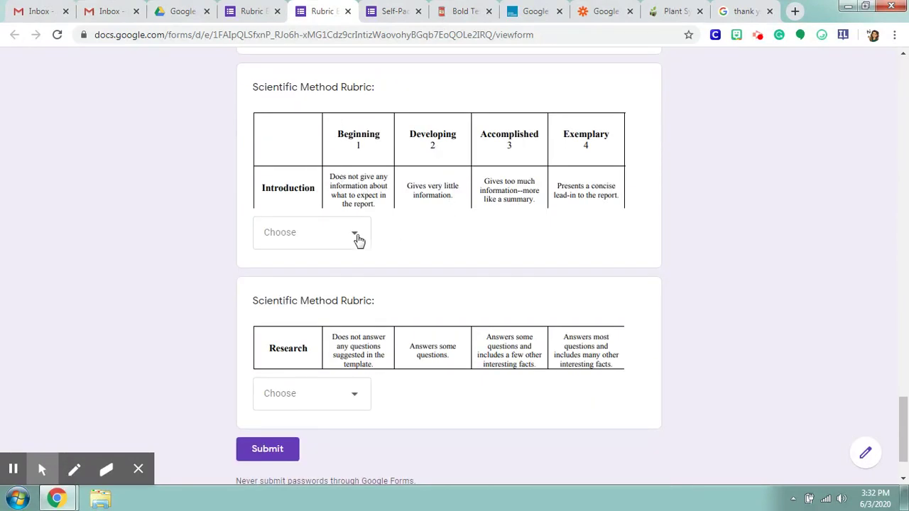
click(357, 236)
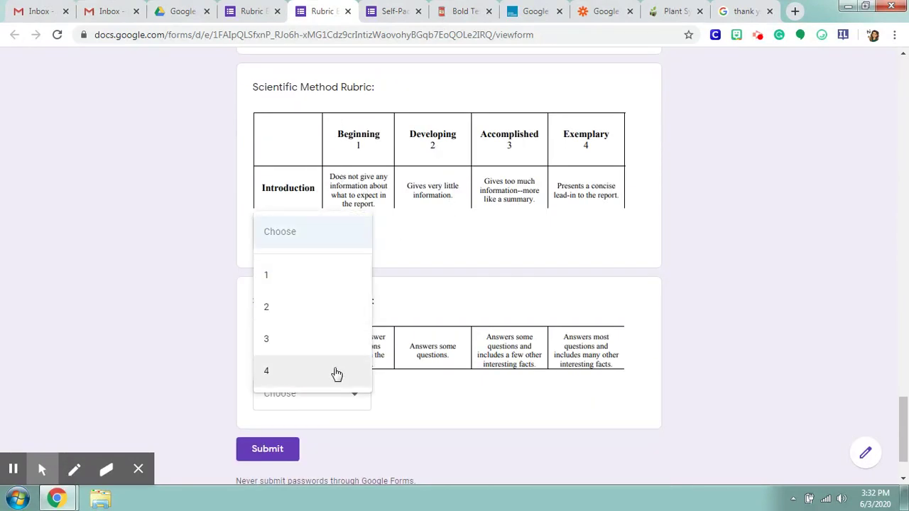
click(334, 370)
scroll(414, 341, down, 1)
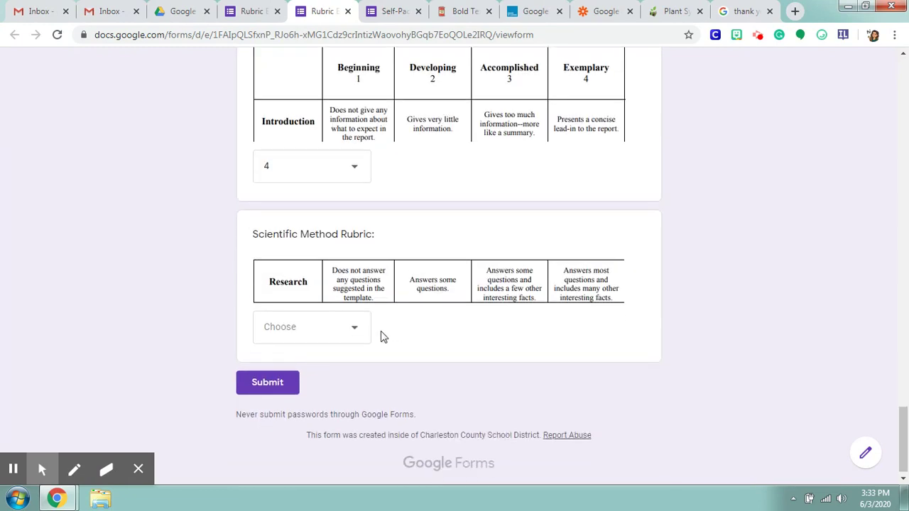
click(357, 333)
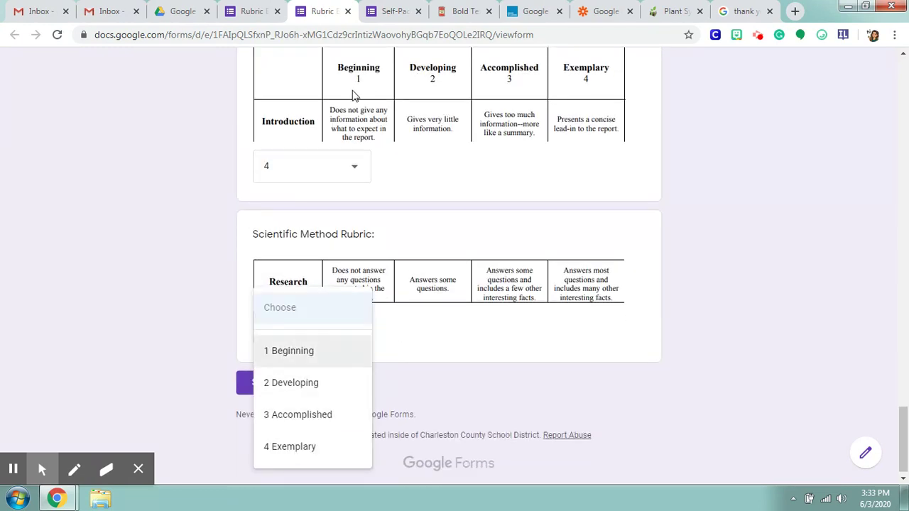
click(328, 365)
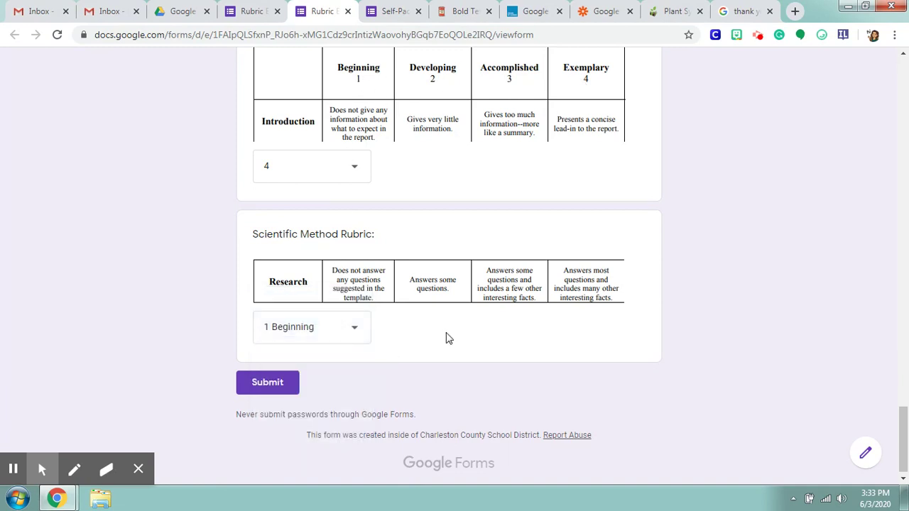
Submit the form with "name" as the answer to the required Name question, and close the preview to return to the form editor.
click(282, 389)
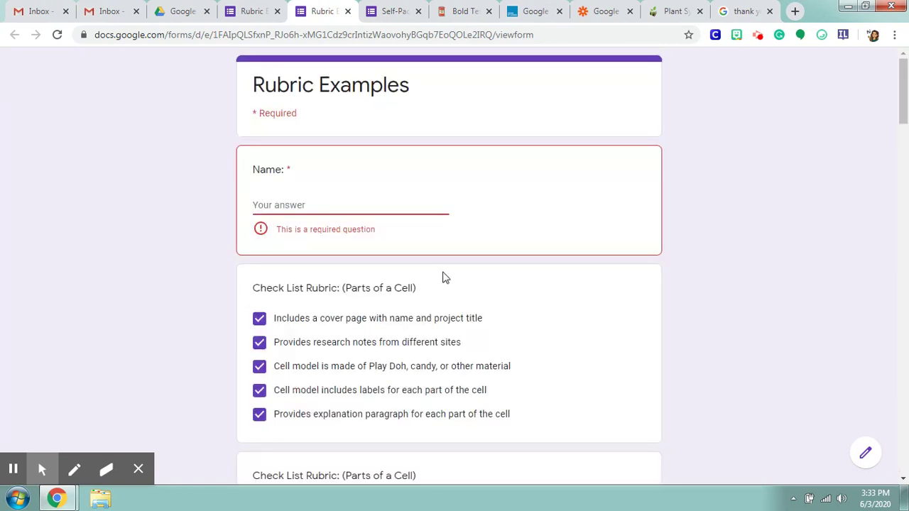
text(name)
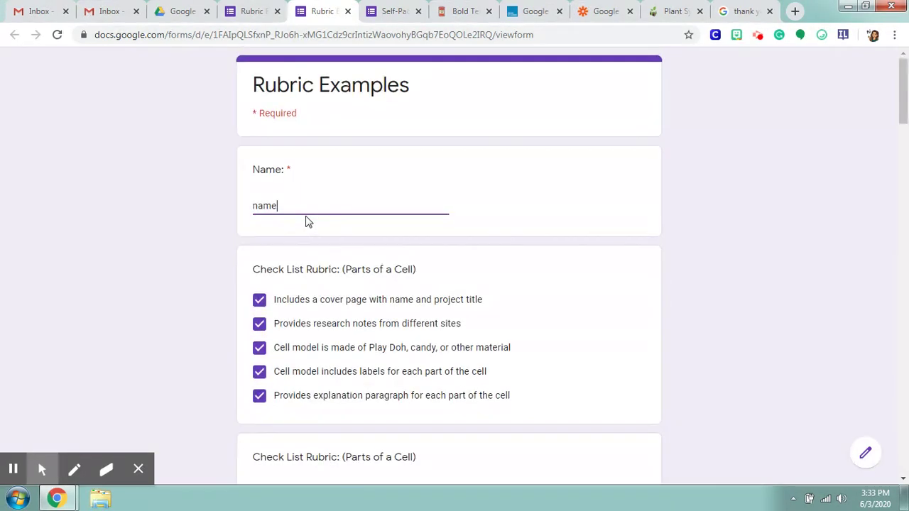
scroll(309, 222, down, 15)
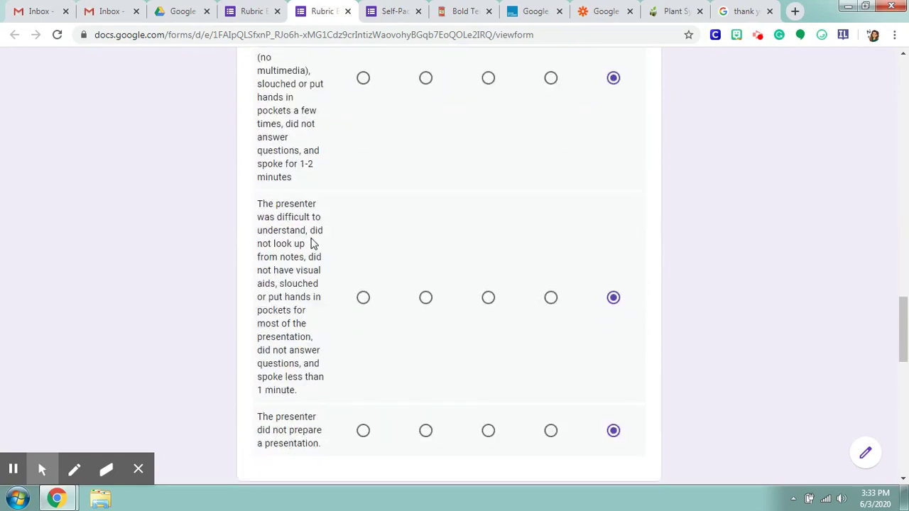
scroll(315, 261, down, 10)
click(277, 378)
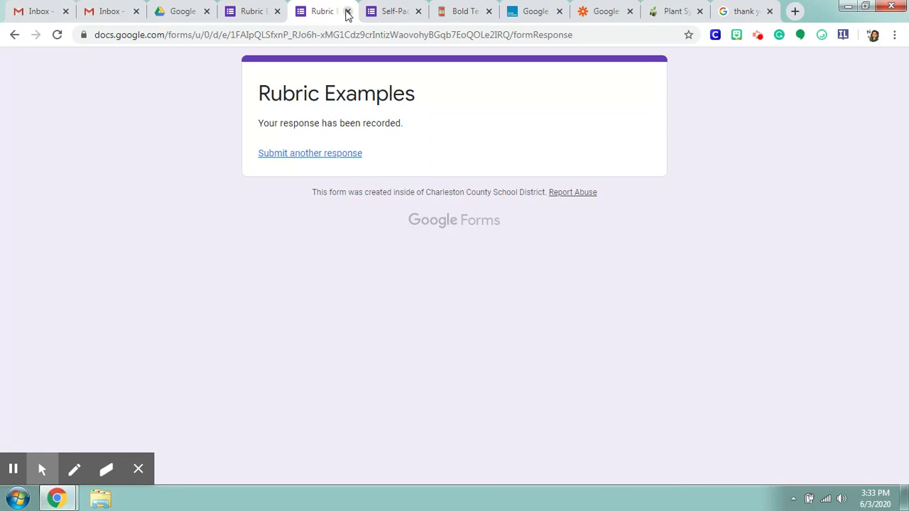
click(347, 12)
scroll(557, 320, up, 5)
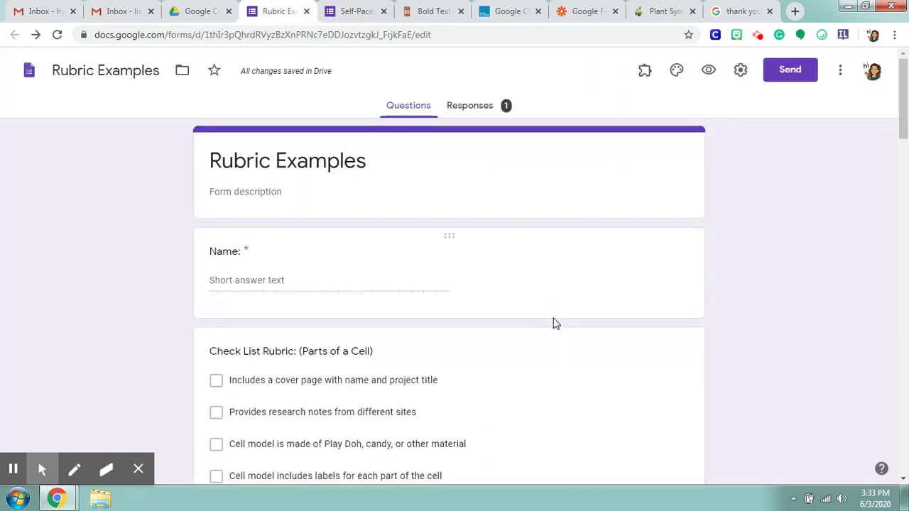